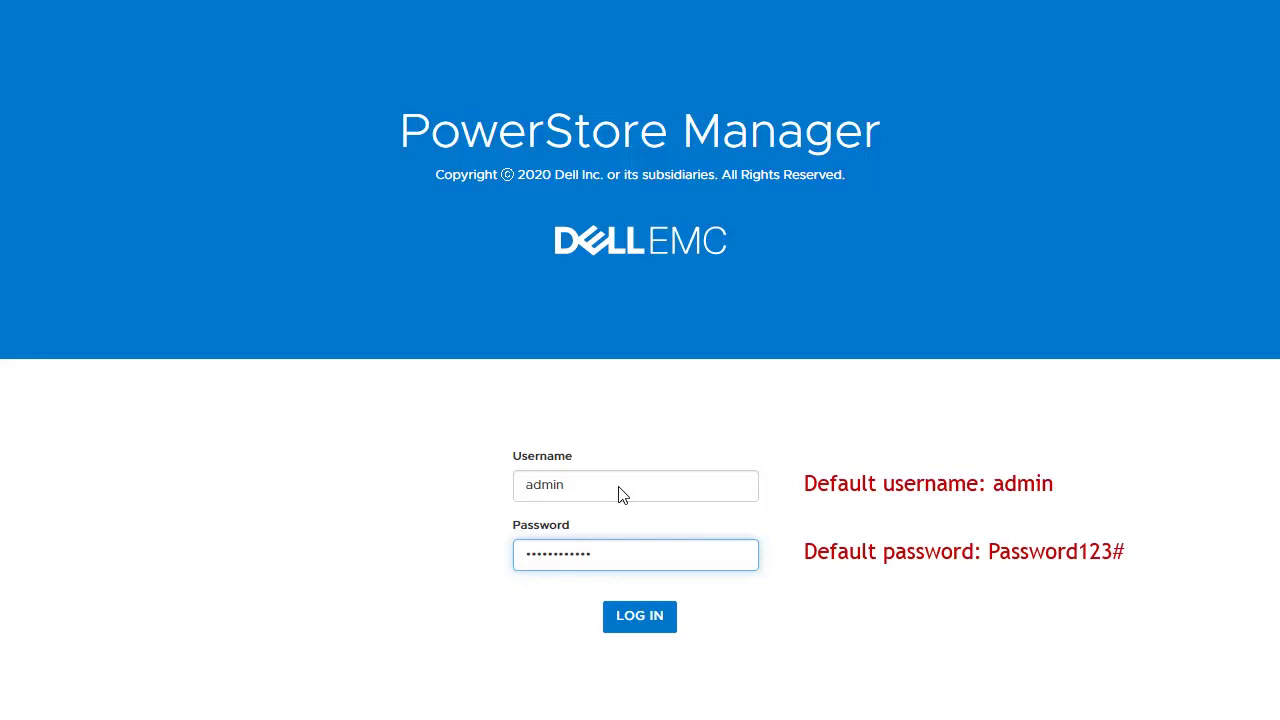
- Log in as admin and enter the factory password plus a new, confirmed admin password
{"action": "left_click", "coordinate": [654, 615]}
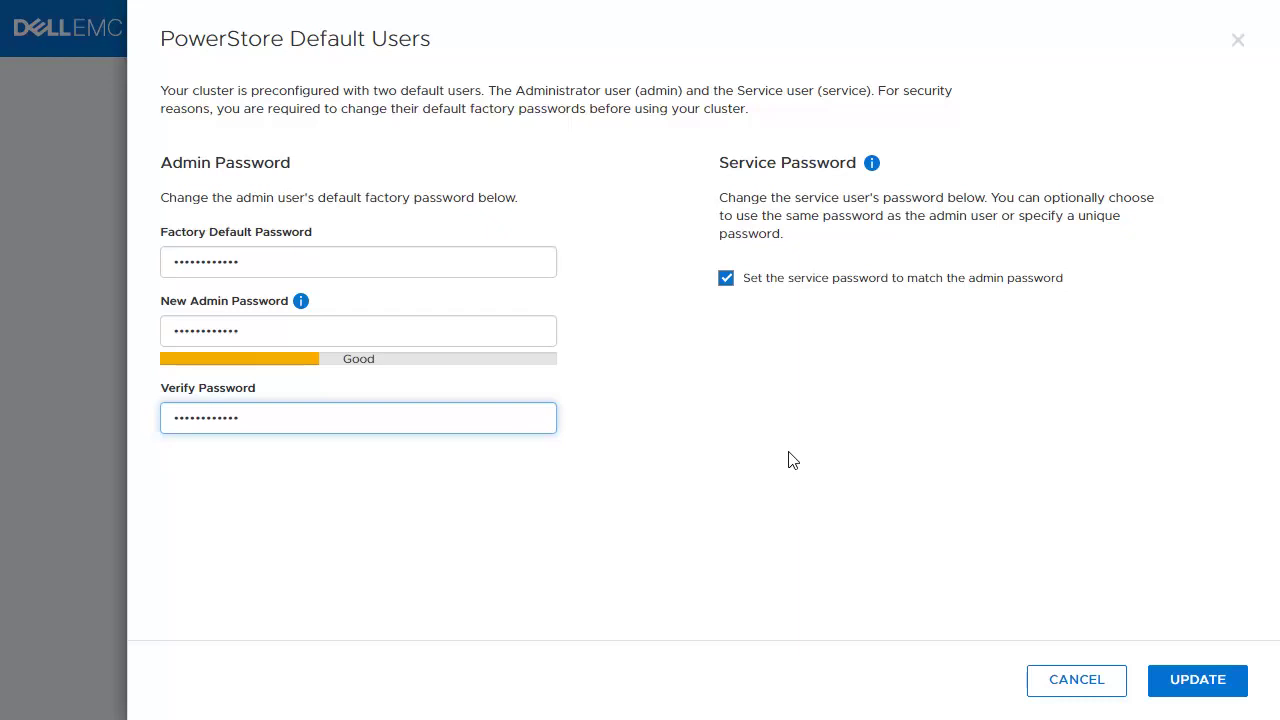
{"action": "left_click", "coordinate": [815, 188]}
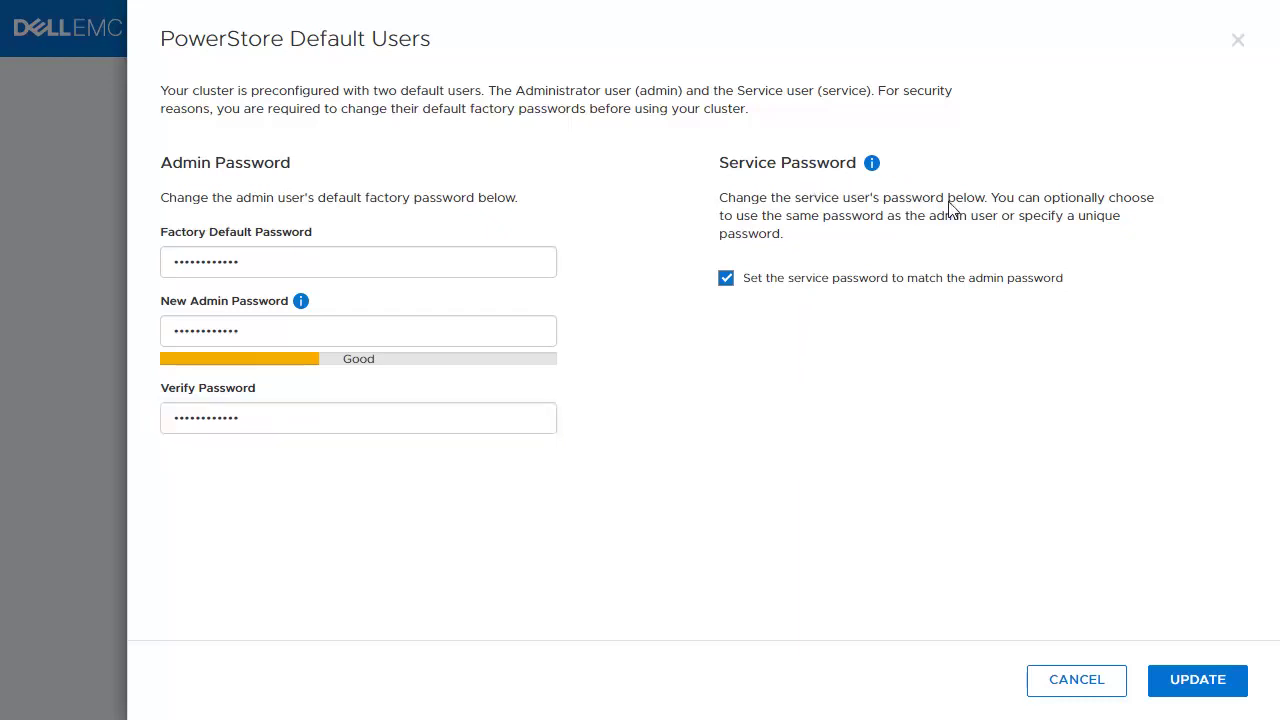
- Save the updated default passwords and accept the end user license agreement
{"action": "left_click", "coordinate": [1177, 682]}
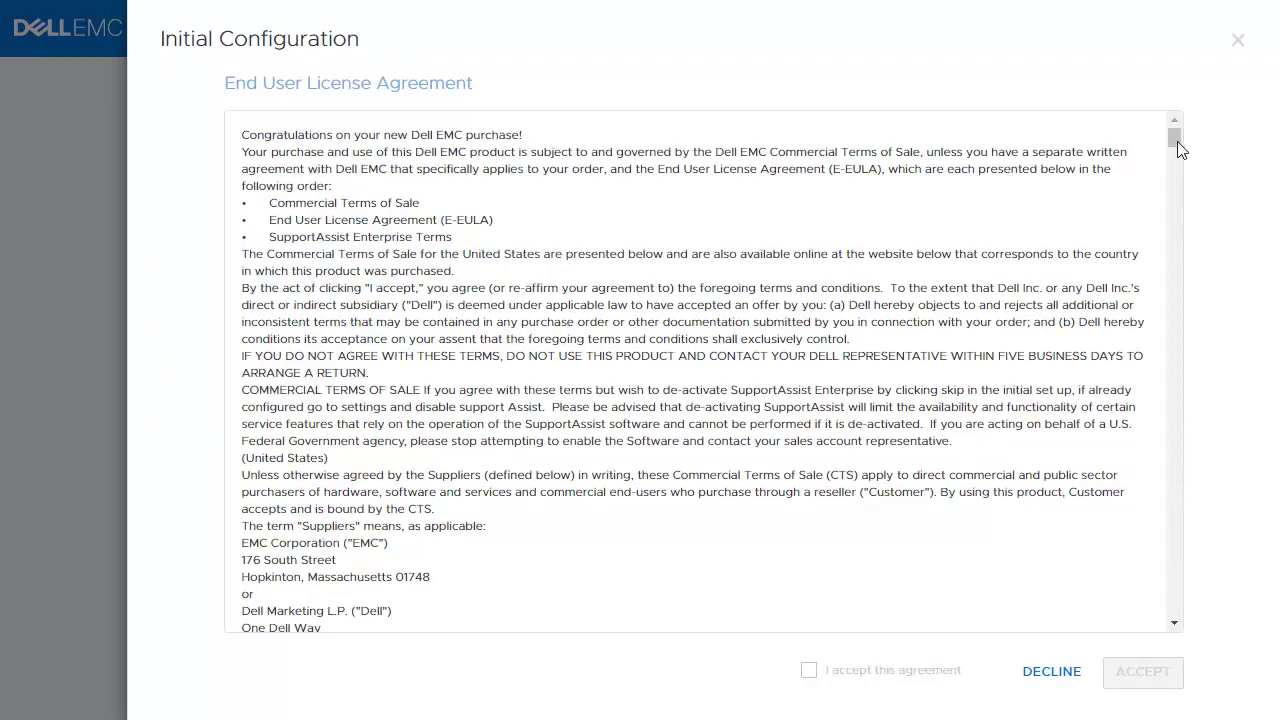
{"action": "scroll", "coordinate": [1177, 170], "scroll_direction": "down", "scroll_amount": 15}
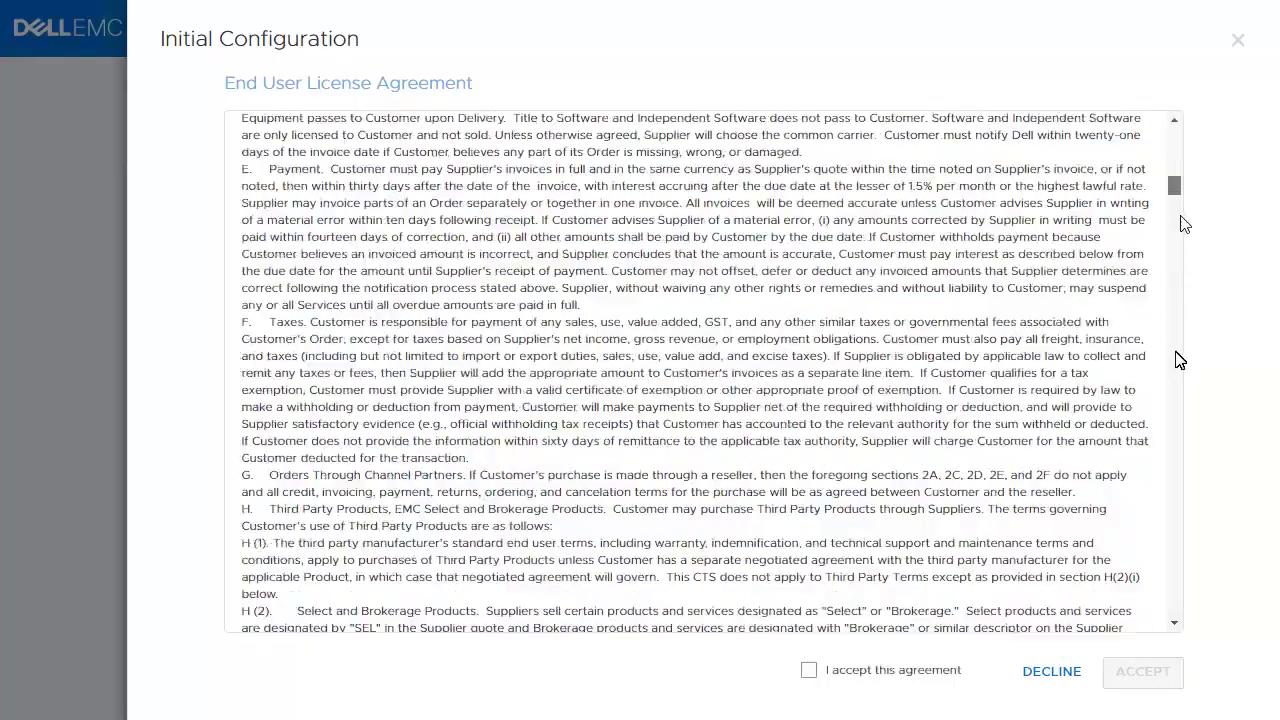
{"action": "scroll", "coordinate": [1181, 289], "scroll_direction": "down", "scroll_amount": 15}
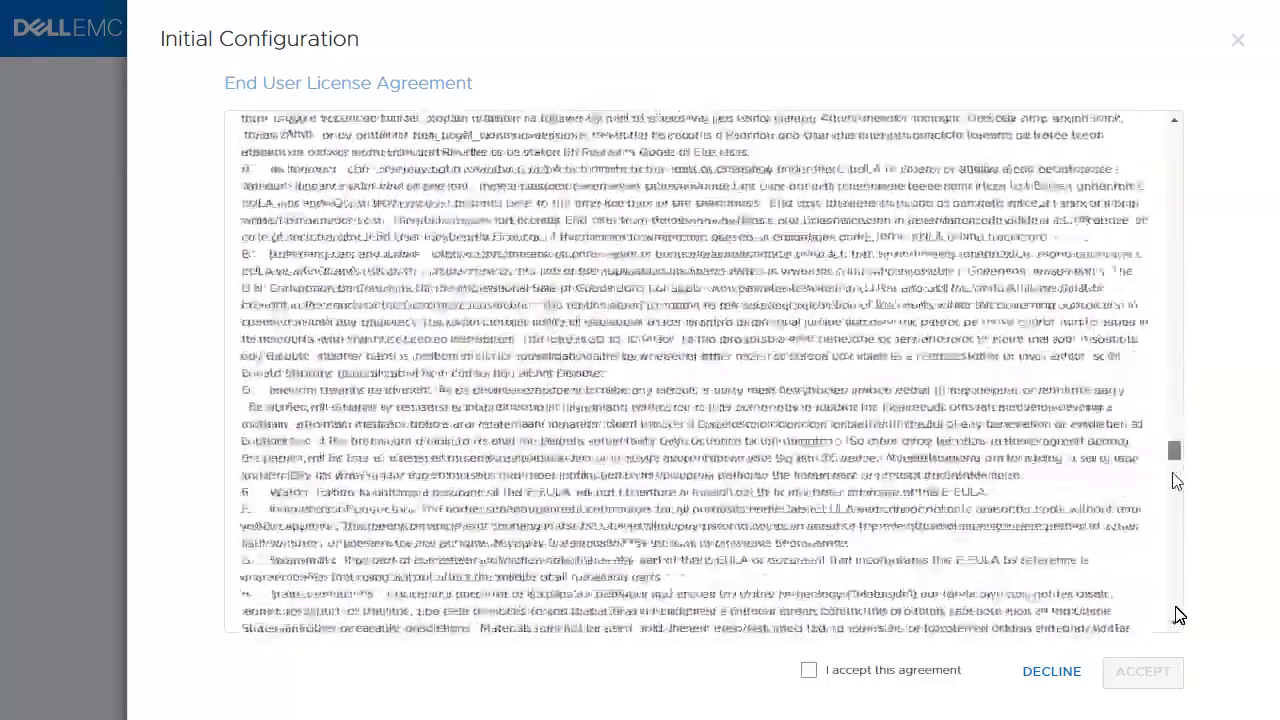
{"action": "scroll", "coordinate": [1178, 615], "scroll_direction": "down", "scroll_amount": 7}
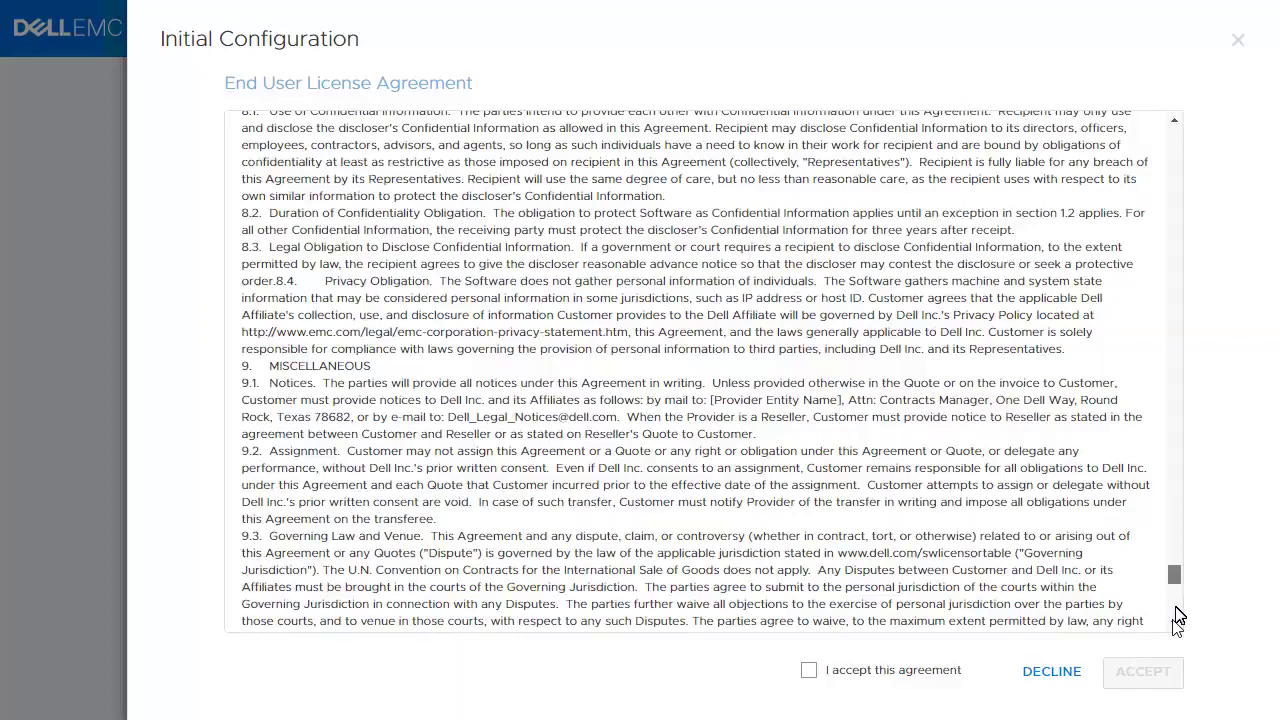
{"action": "left_click", "coordinate": [809, 670]}
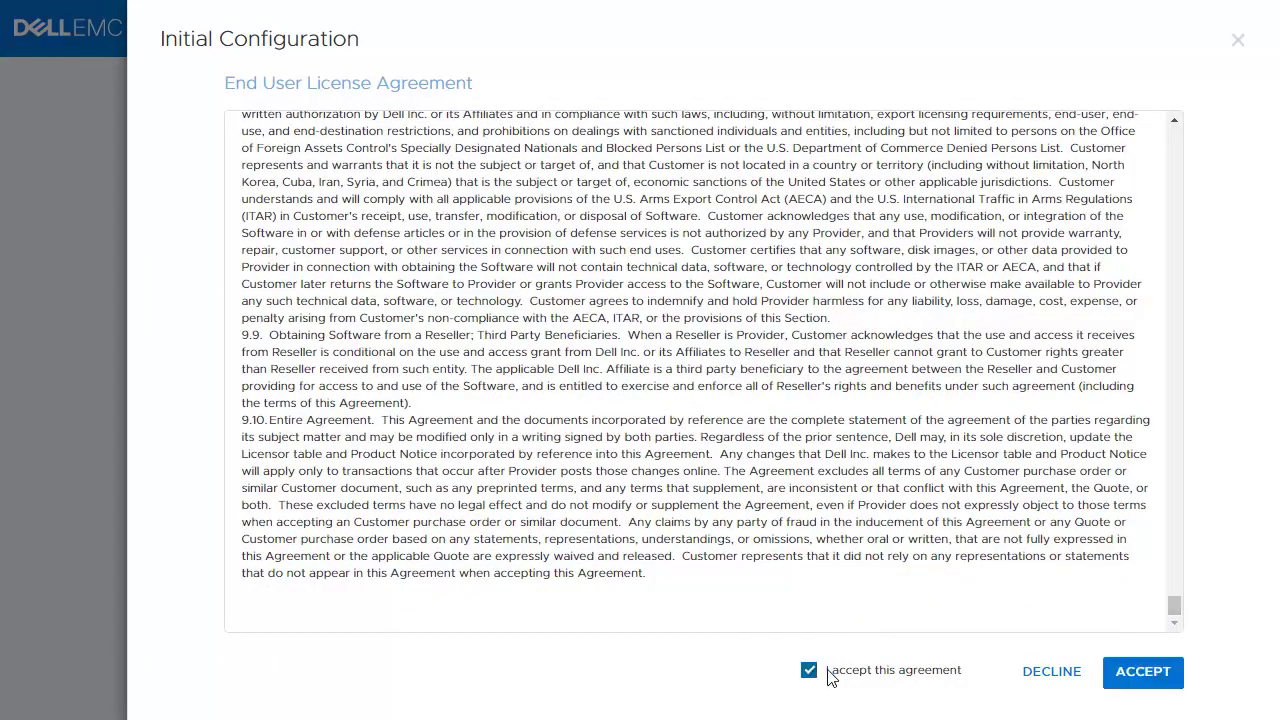
{"action": "left_click", "coordinate": [1163, 680]}
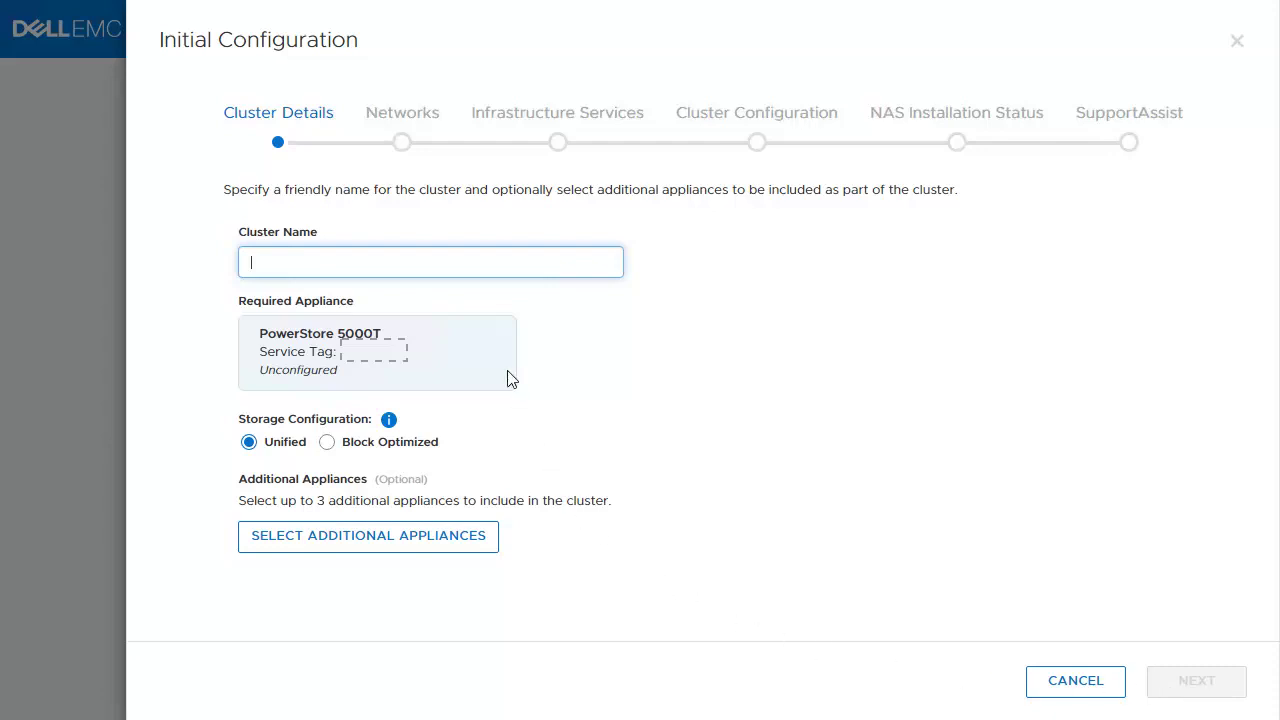
- Name the cluster 'Cluster-Demo', review the additional appliances list, and proceed
{"action": "type", "text": "Cluster-Demo"}
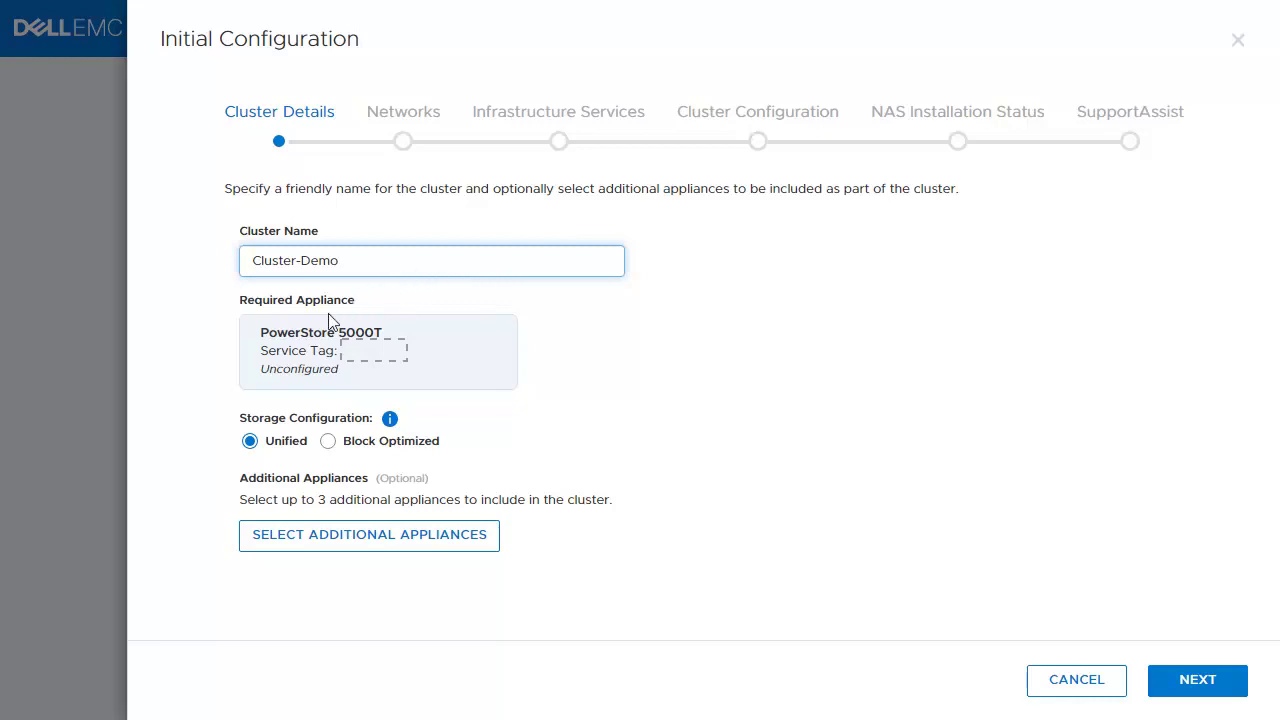
{"action": "left_click", "coordinate": [276, 453]}
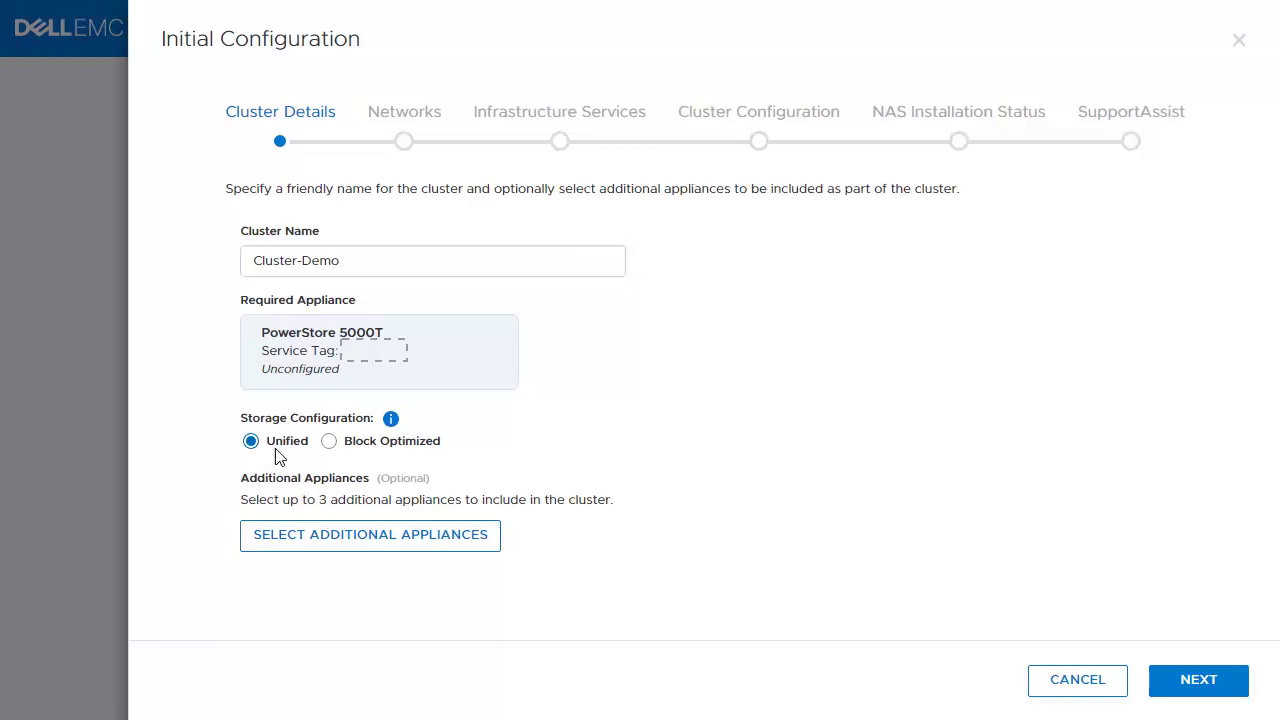
{"action": "left_click", "coordinate": [345, 545]}
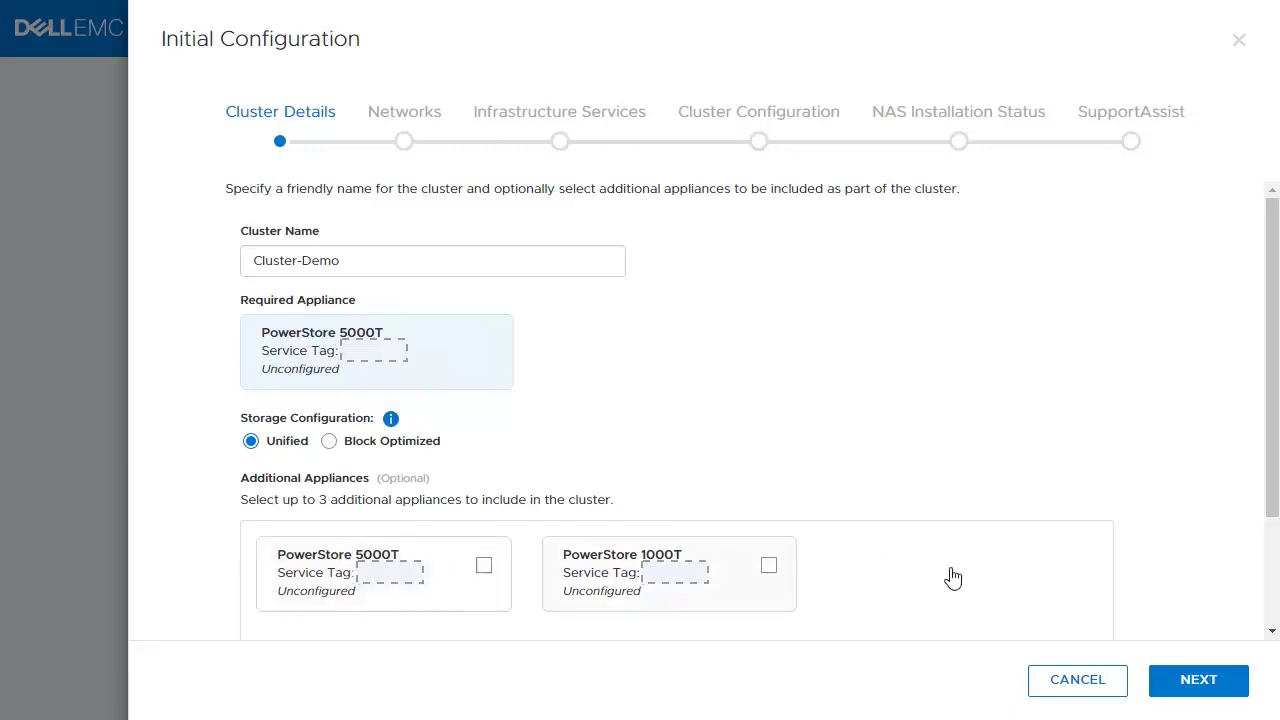
{"action": "left_click", "coordinate": [1200, 682]}
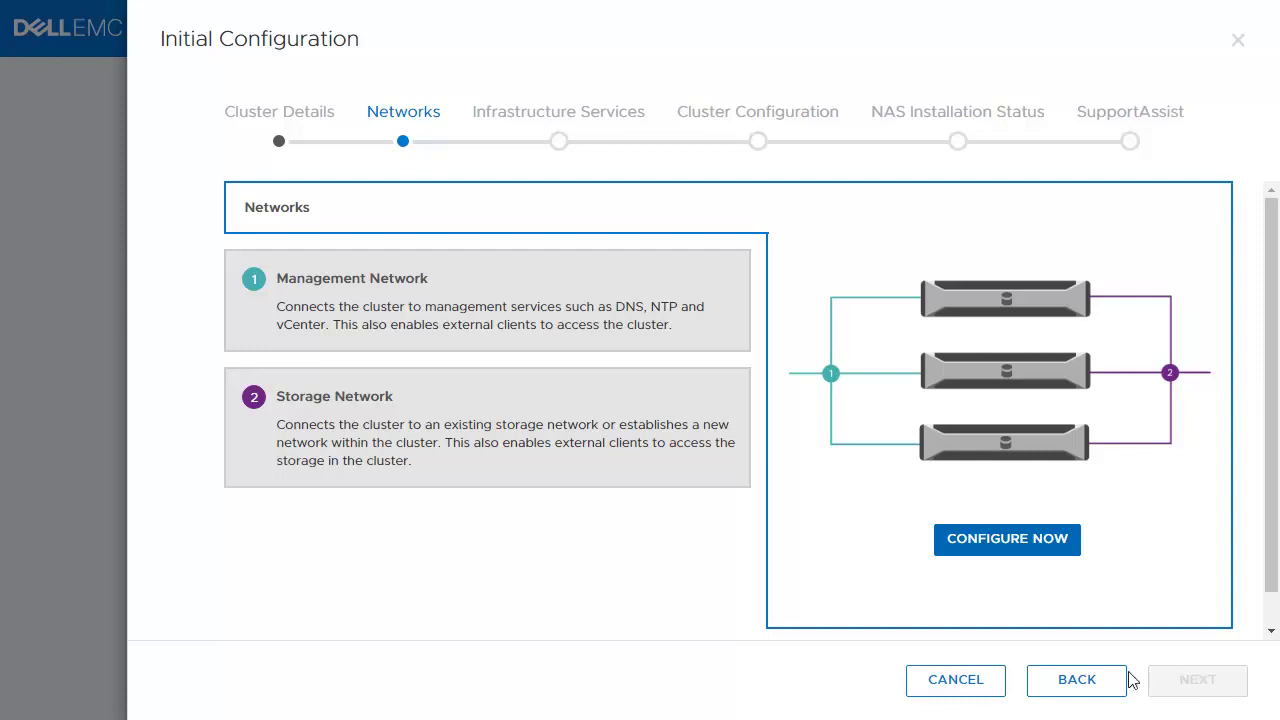
- Set management network netmask 255.255.255.0, gateway 192.168.1.1, cluster IP 192.168.1.2, IPs 192.168.1.3-10
{"action": "left_click", "coordinate": [1015, 545]}
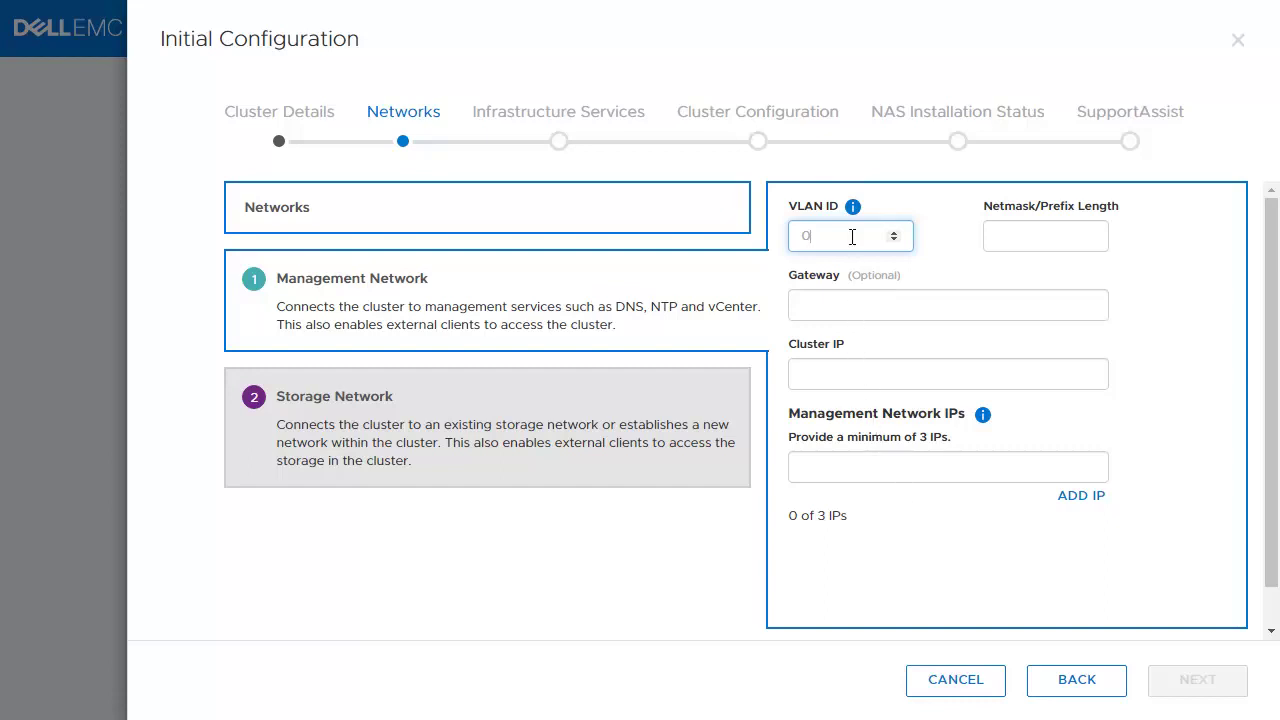
{"action": "left_click", "coordinate": [1014, 238]}
{"action": "type", "text": "255.255.255.0"}
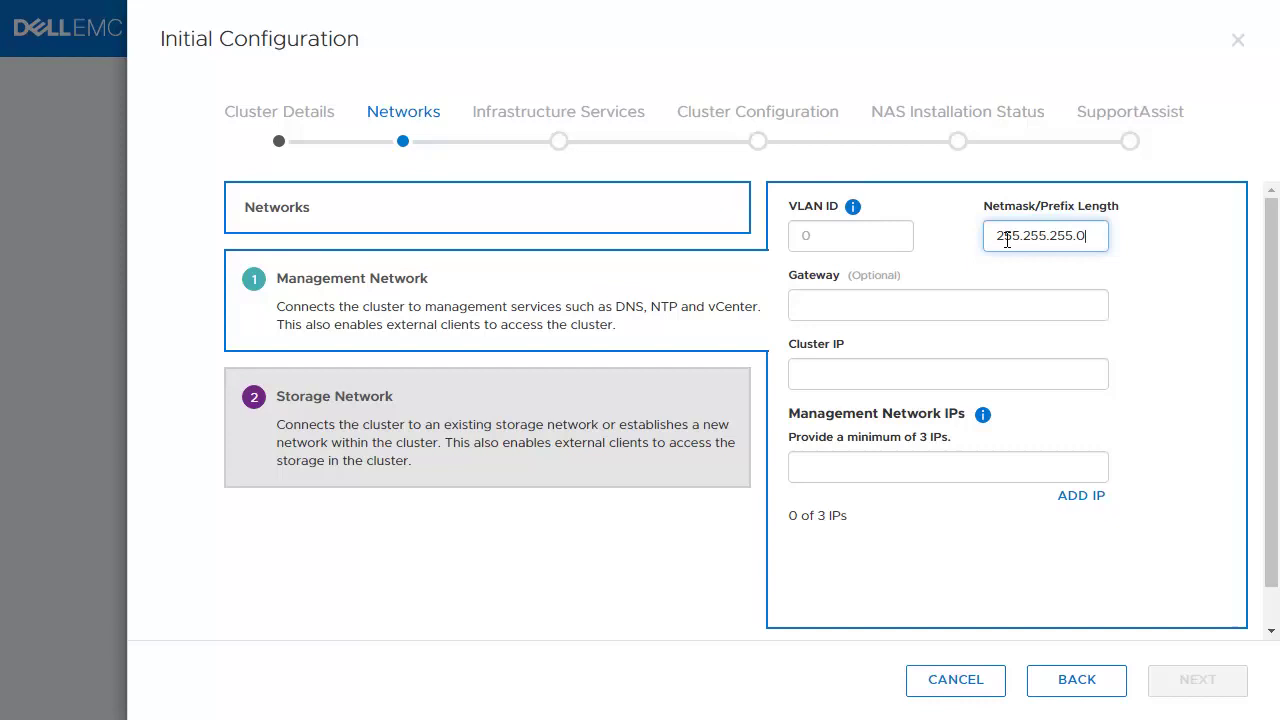
{"action": "left_click", "coordinate": [993, 309]}
{"action": "type", "text": "192.168.1.1"}
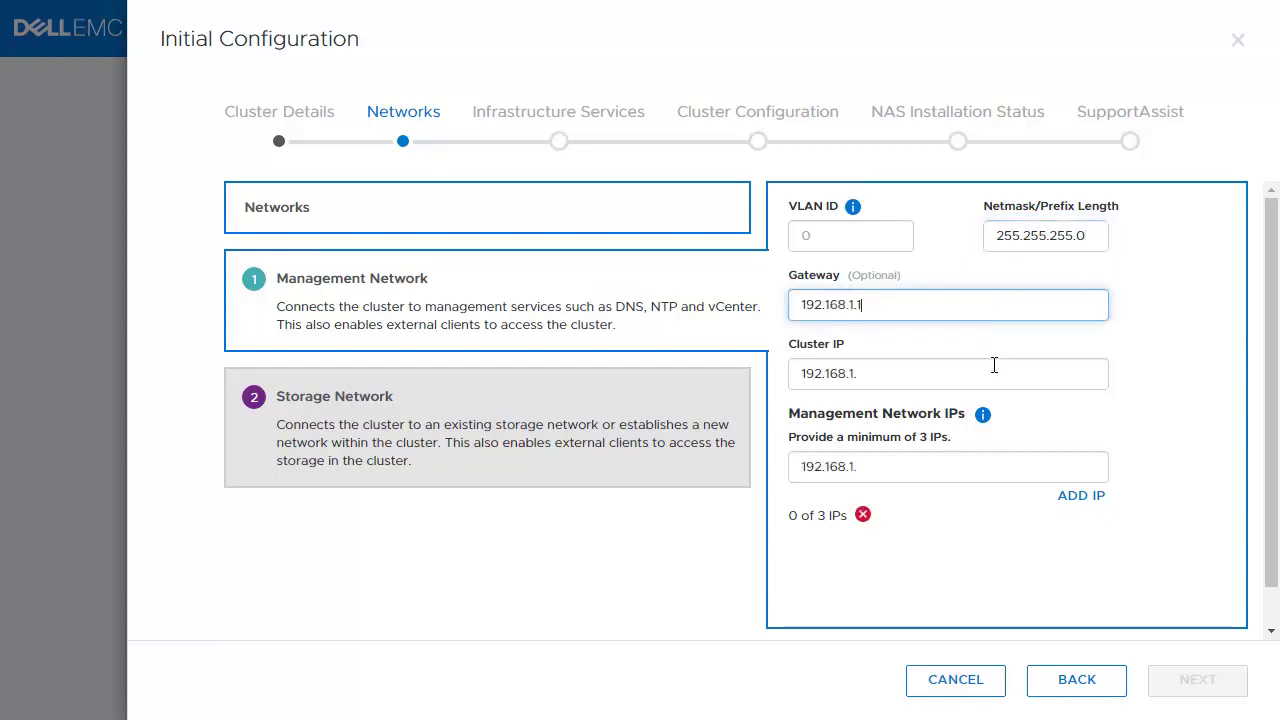
{"action": "left_click", "coordinate": [994, 374]}
{"action": "type", "text": "2"}
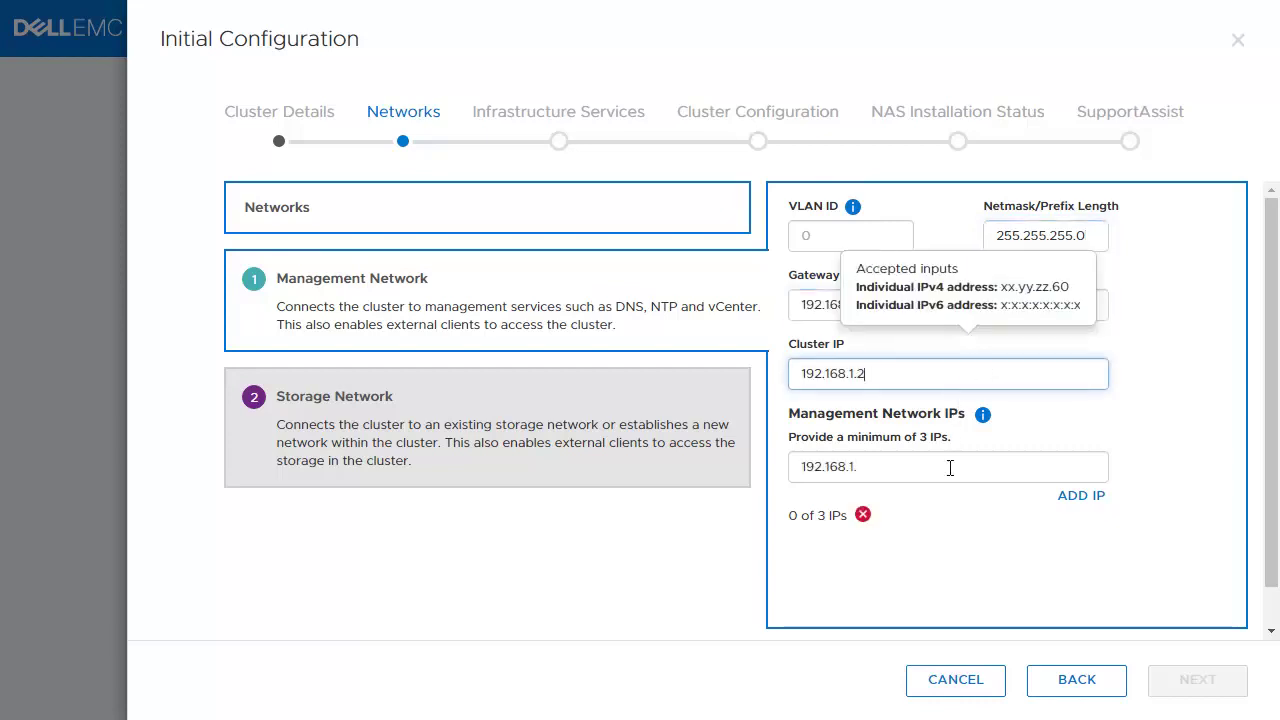
{"action": "left_click", "coordinate": [951, 467]}
{"action": "type", "text": "3-10"}
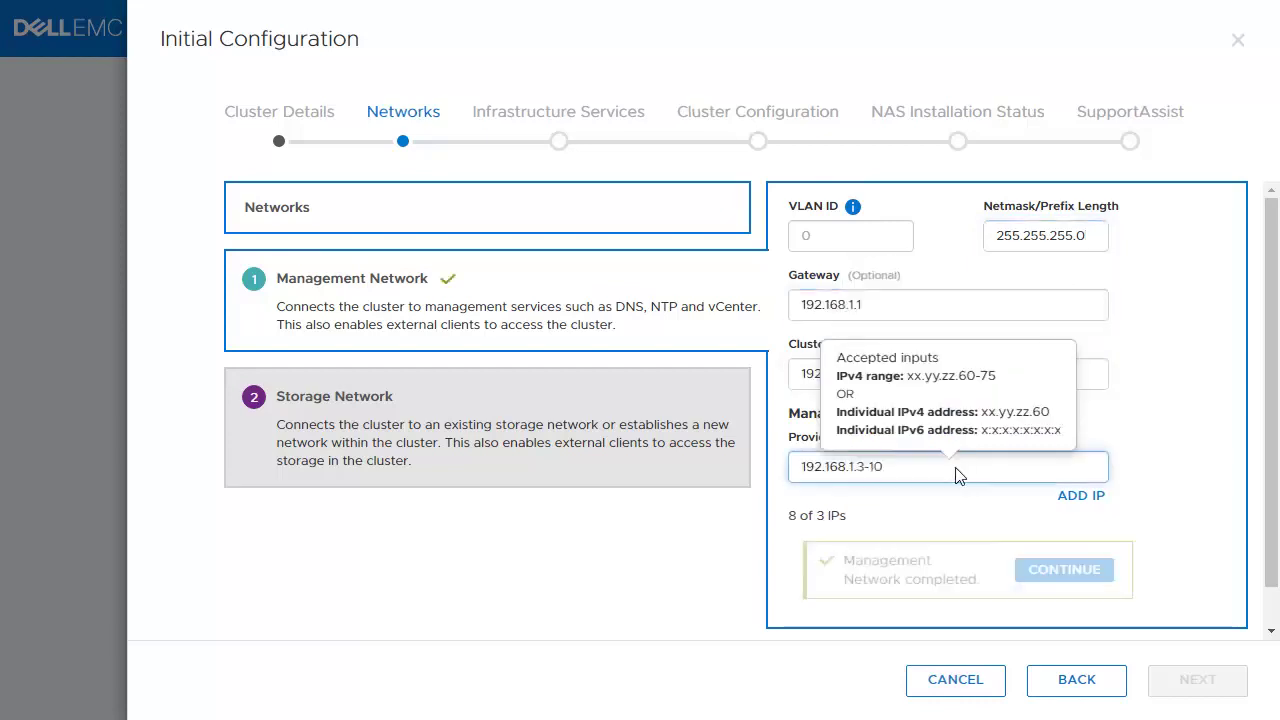
{"action": "left_click", "coordinate": [1079, 579]}
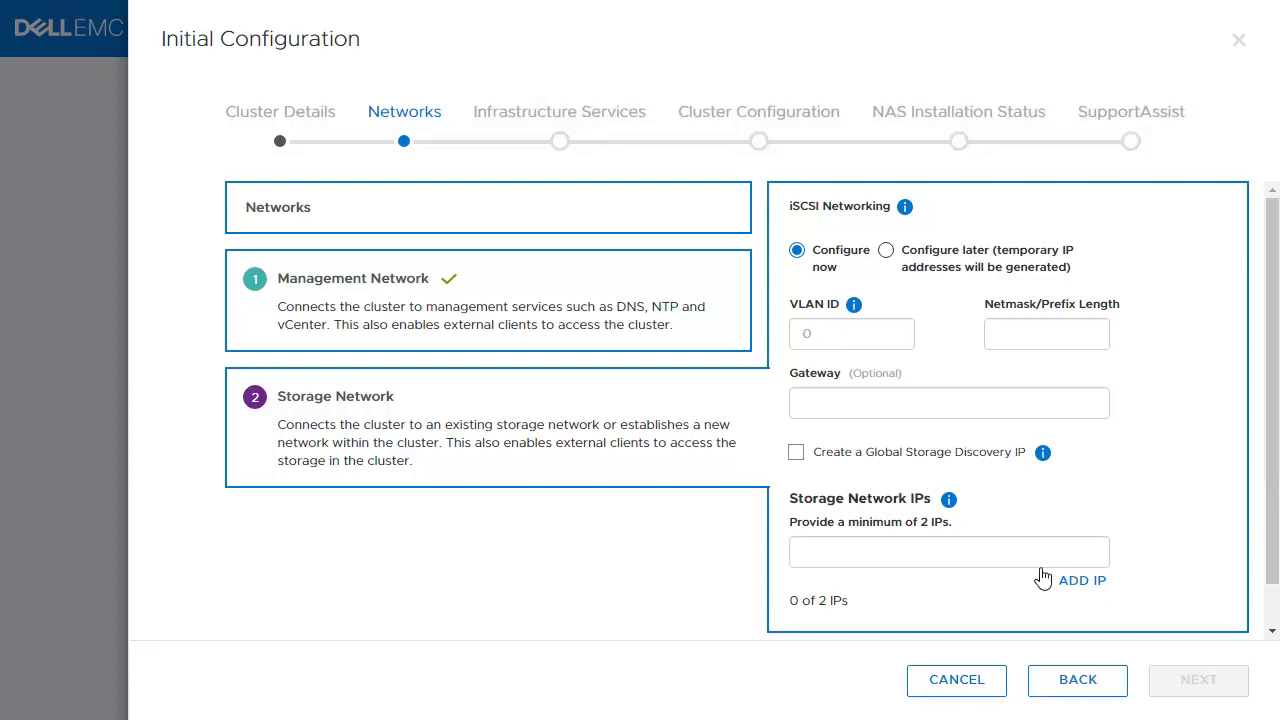
- Configure the storage network now: netmask 255.255.255.0, gateway 192.168.2.1, IPs 192.168.2.3-10
{"action": "left_click", "coordinate": [887, 251]}
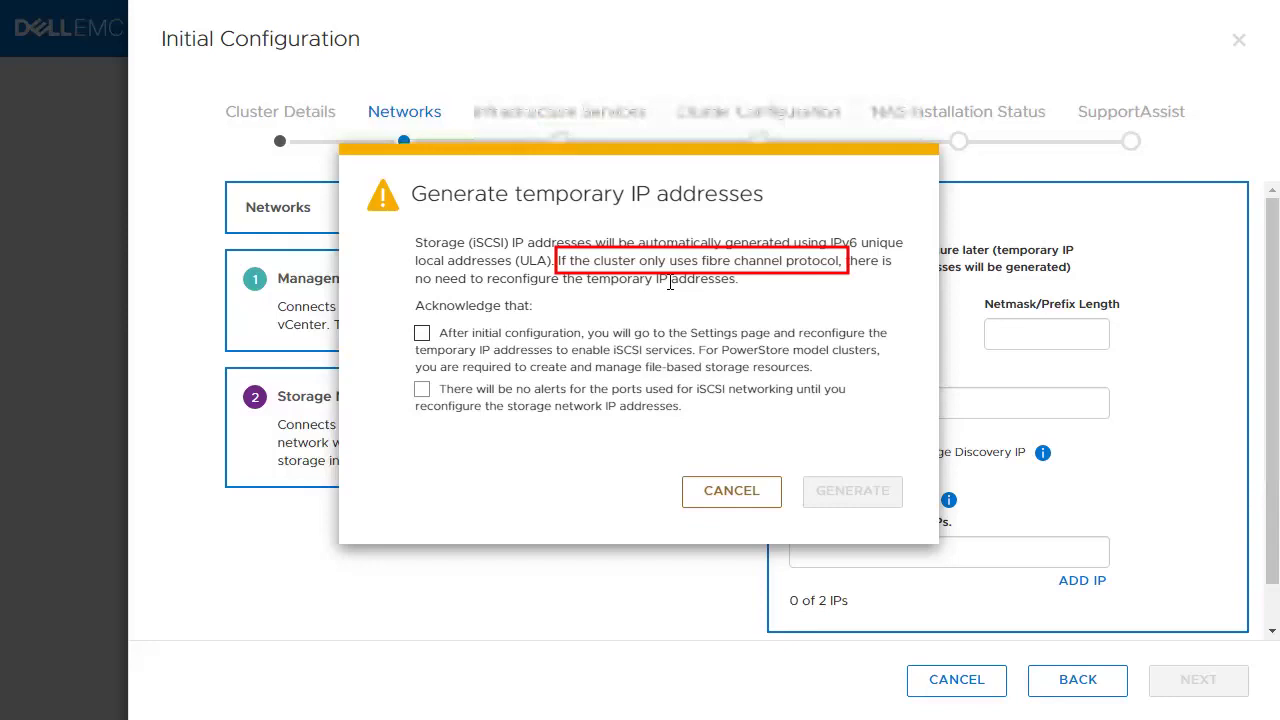
{"action": "left_click", "coordinate": [729, 490]}
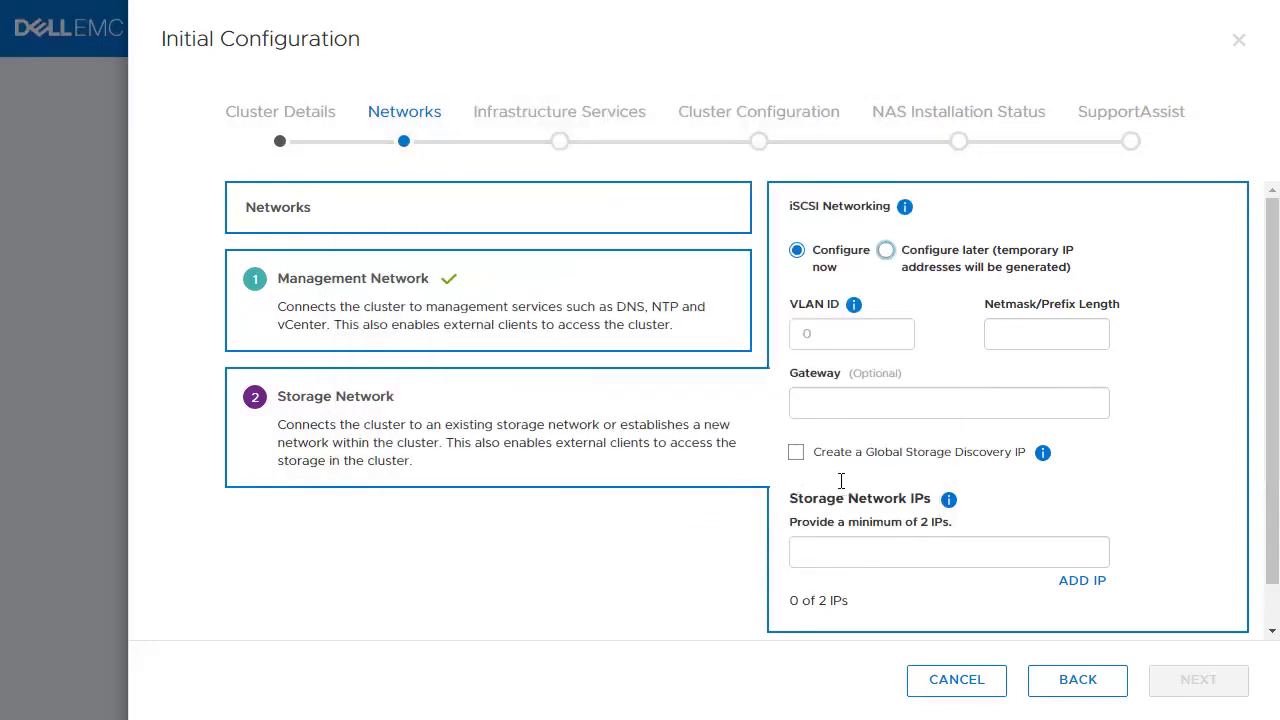
{"action": "left_click", "coordinate": [1010, 335]}
{"action": "type", "text": "255.255.255.0"}
{"action": "left_click", "coordinate": [980, 412]}
{"action": "type", "text": "192.168.2.1"}
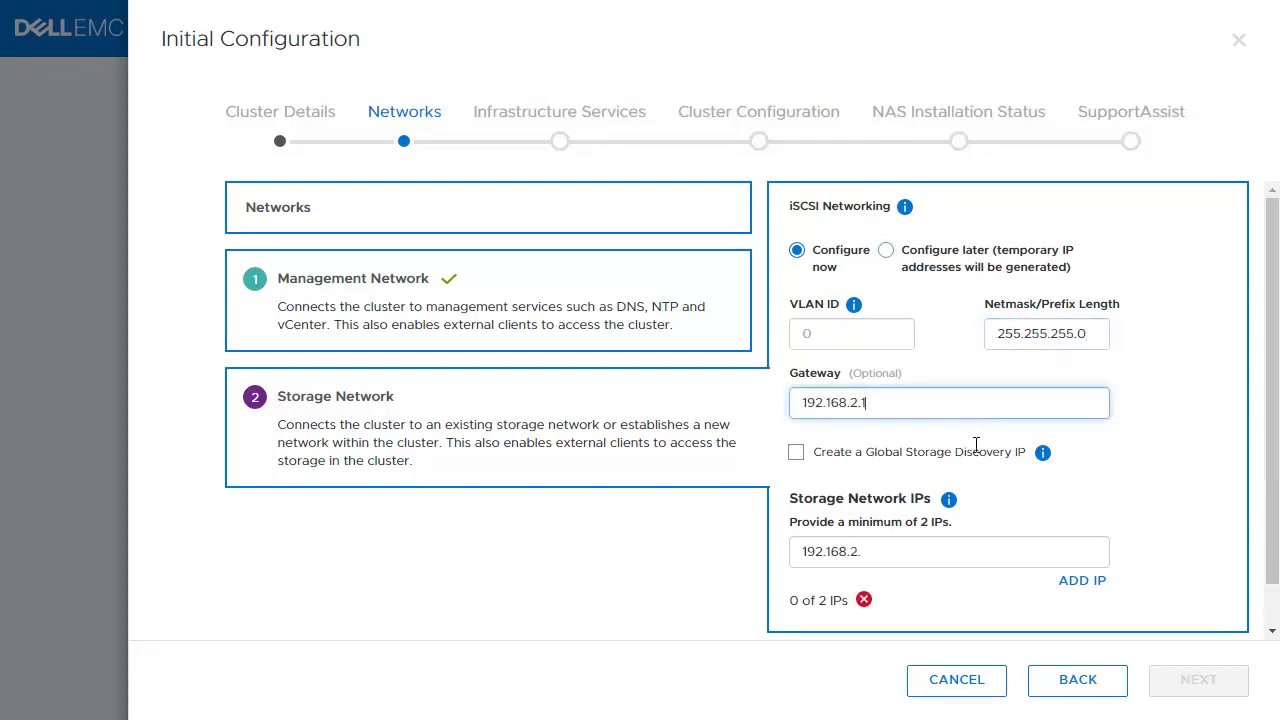
{"action": "left_click", "coordinate": [974, 551]}
{"action": "type", "text": "3-10"}
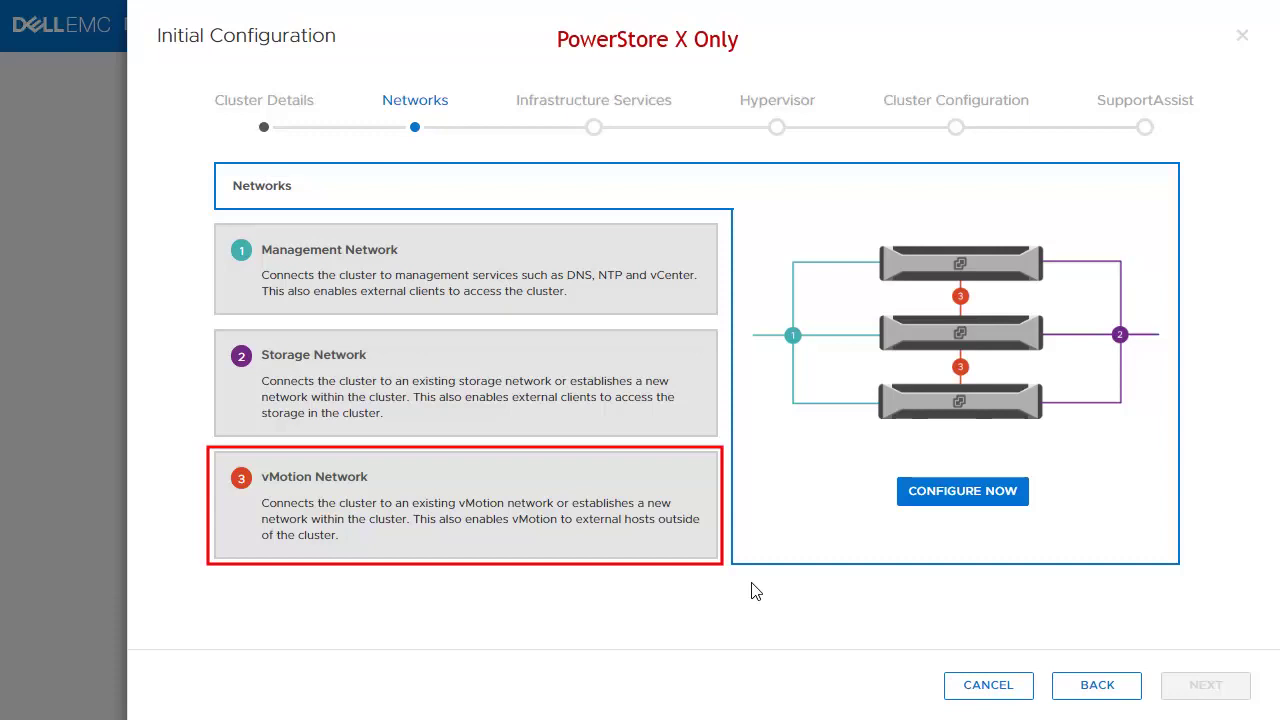
- Review the vMotion network form: VLAN 1000, gateway 192.168.3.1, IPs 192.168.3.2-3
{"action": "left_click", "coordinate": [609, 540]}
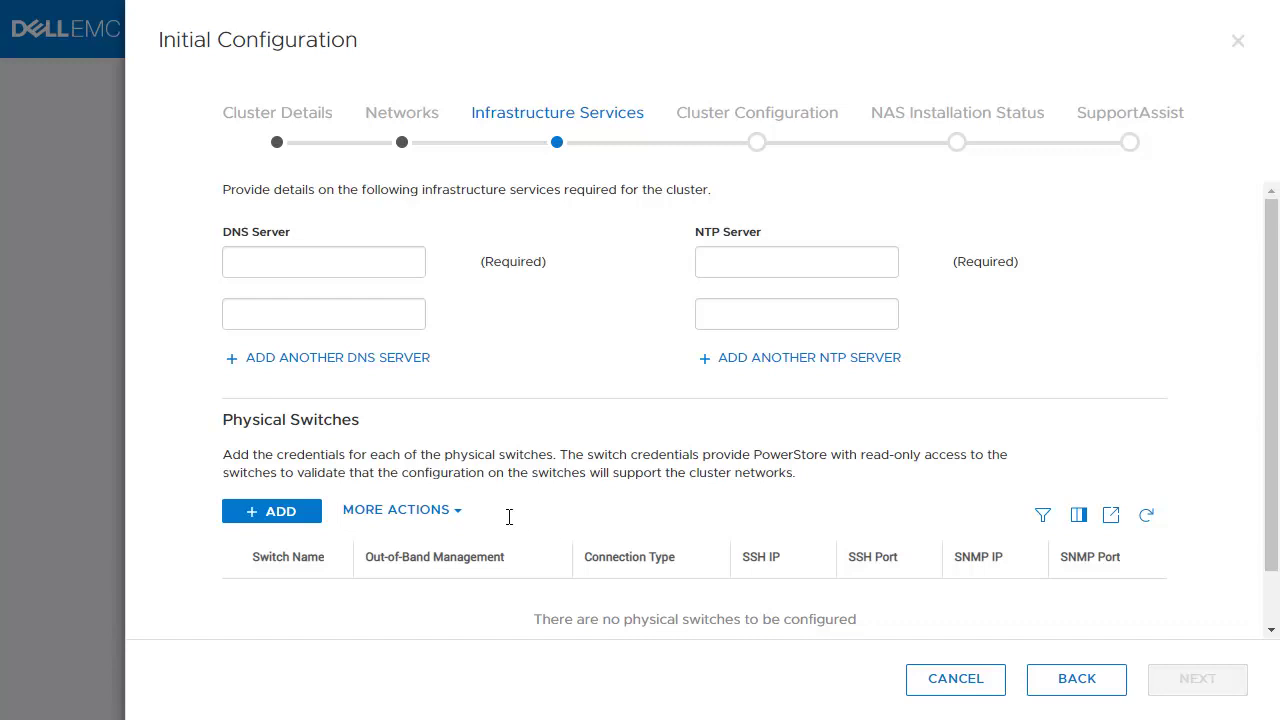
- Enter DNS server 192.168.1.50 and NTP server 192.168.1.60, then continue to the review
{"action": "left_click", "coordinate": [386, 262]}
{"action": "type", "text": "192.168.1.50"}
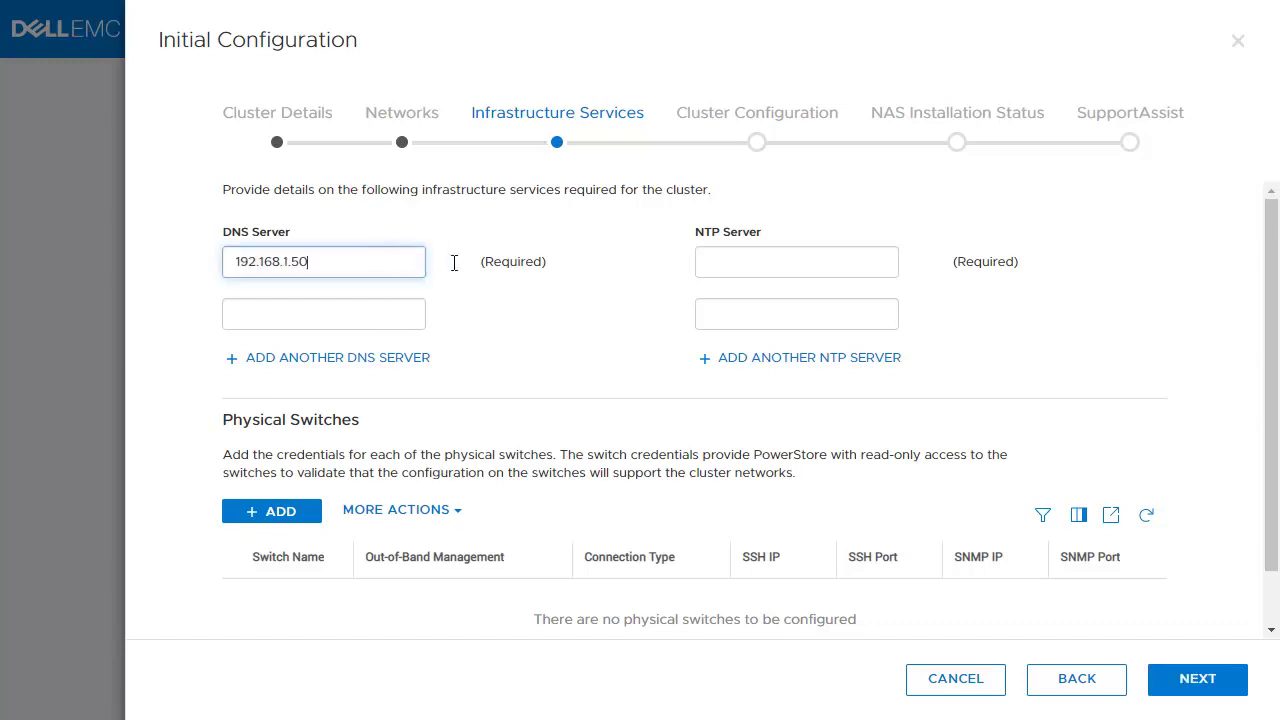
{"action": "left_click", "coordinate": [765, 263]}
{"action": "type", "text": "192.168.1.60"}
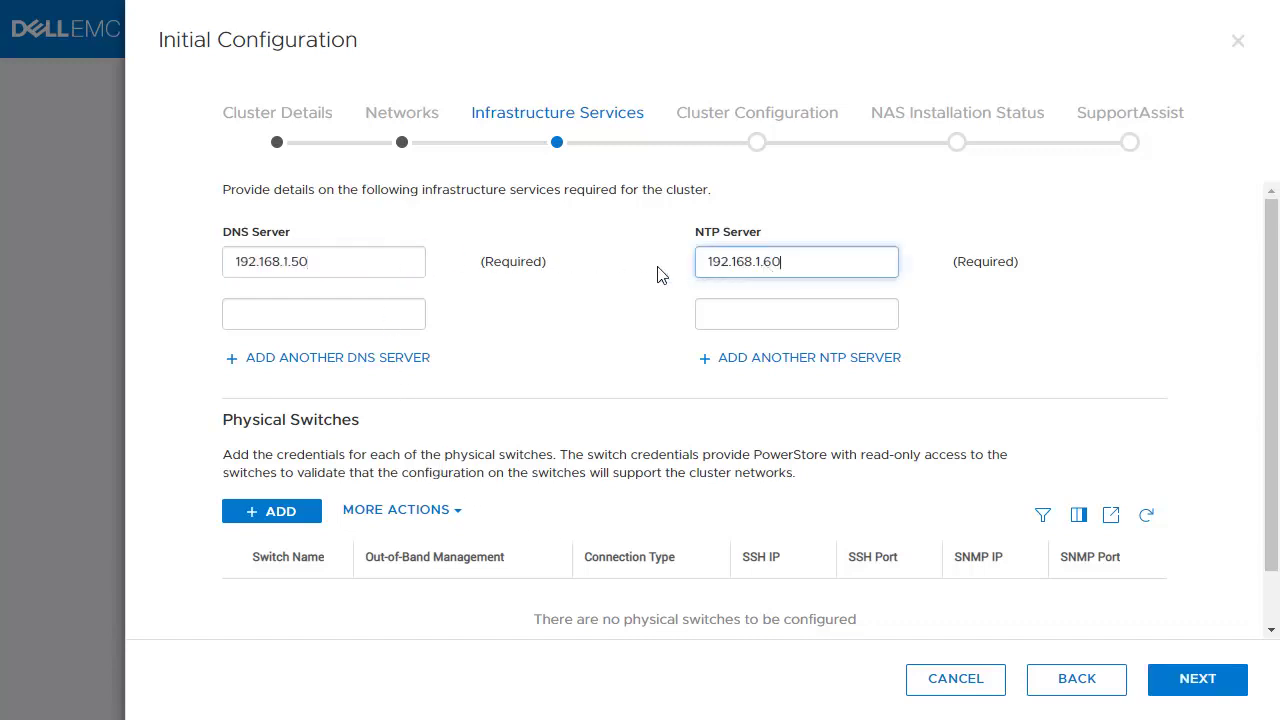
{"action": "left_click_drag", "start_coordinate": [377, 437], "coordinate": [222, 430]}
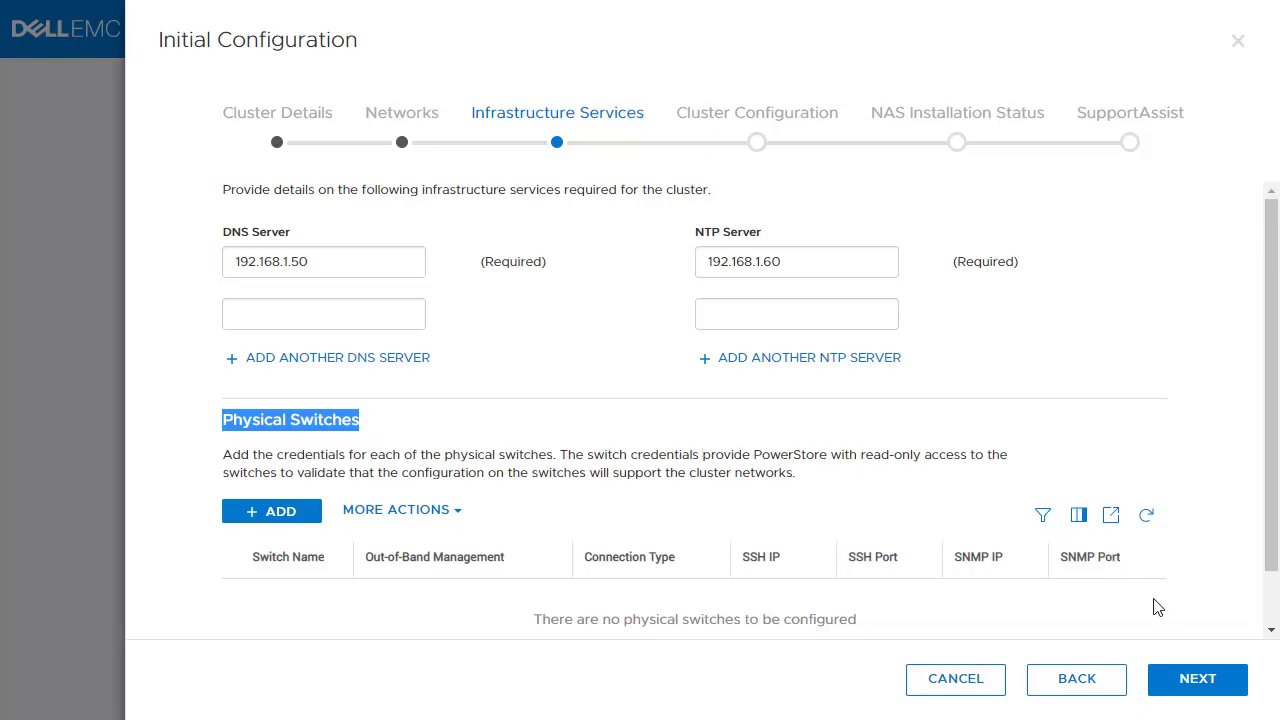
{"action": "left_click", "coordinate": [1180, 676]}
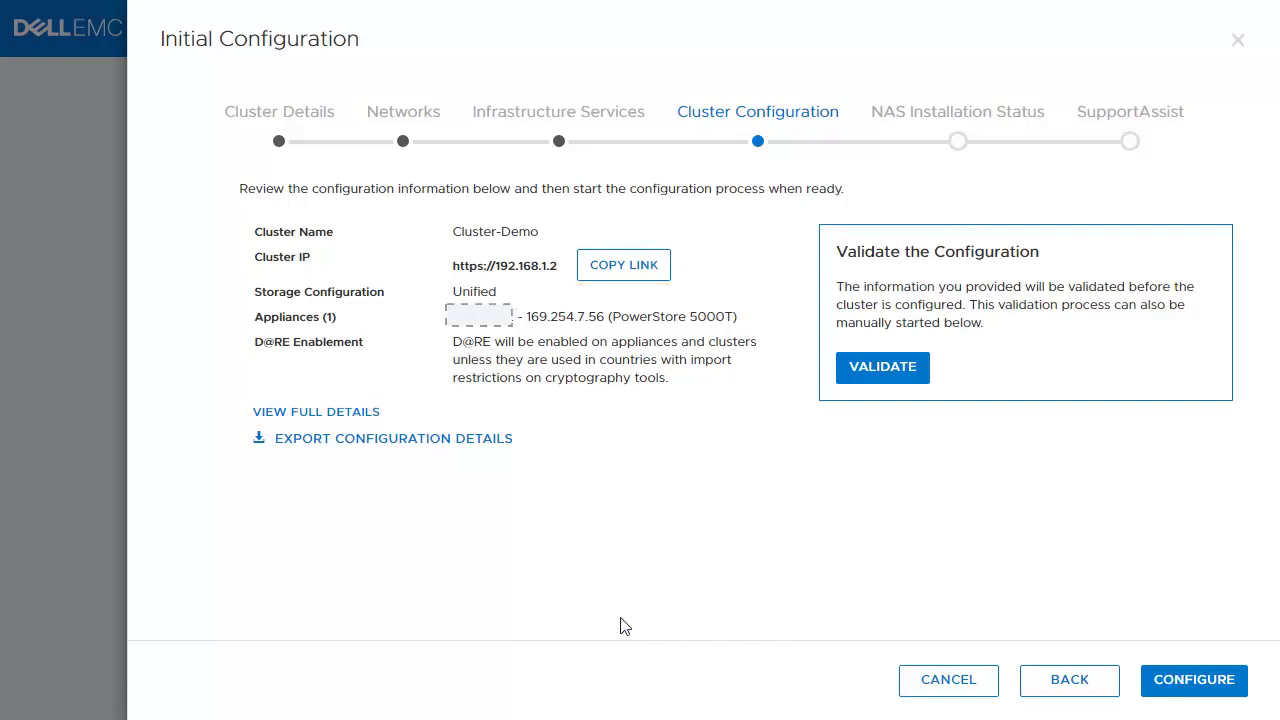
- Inspect the full configuration details panel for Cluster-Demo, then close it
{"action": "left_click", "coordinate": [376, 418]}
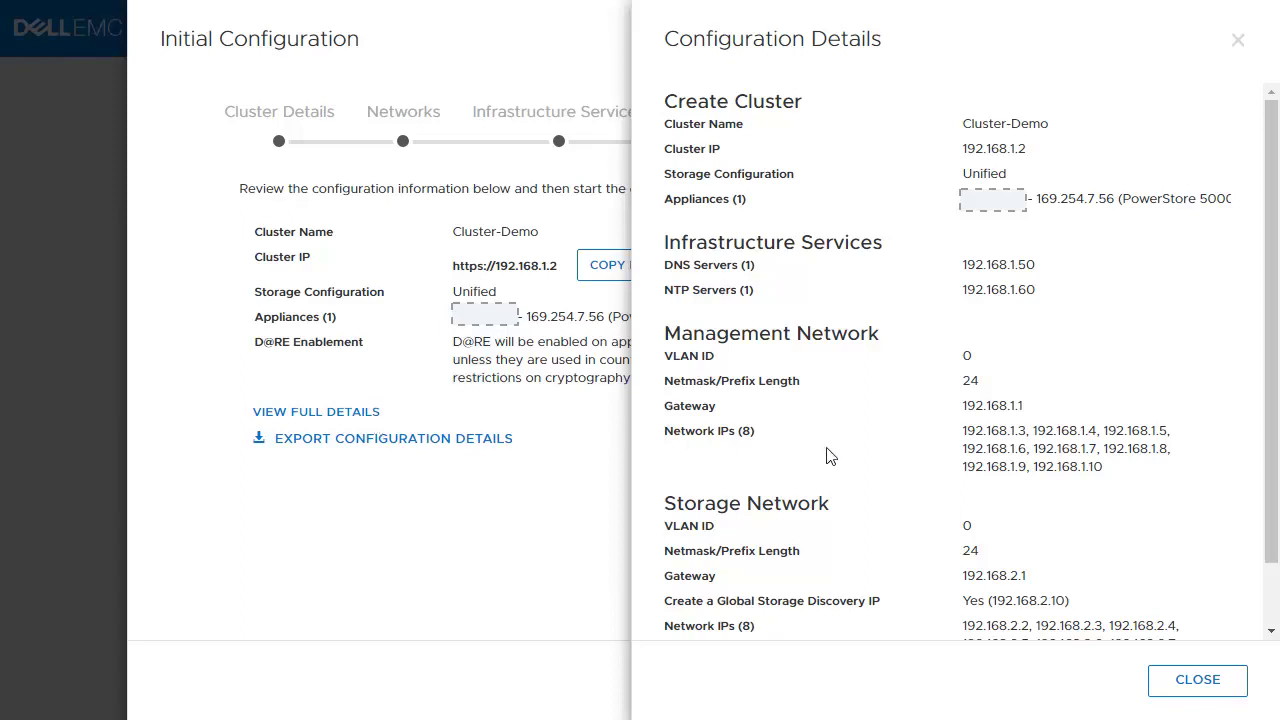
{"action": "left_click", "coordinate": [1193, 687]}
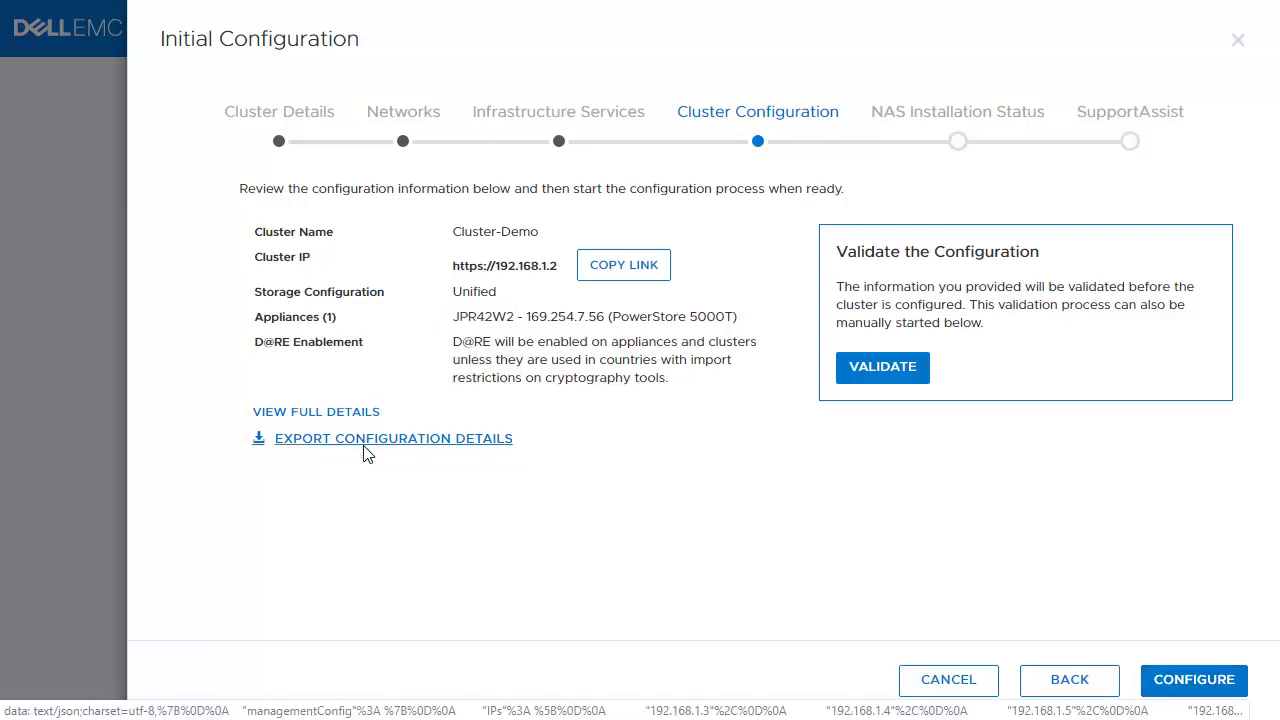
- Validate, review the 192.168.2.4 address-in-use warning, and start configuring anyway
{"action": "left_click", "coordinate": [884, 368]}
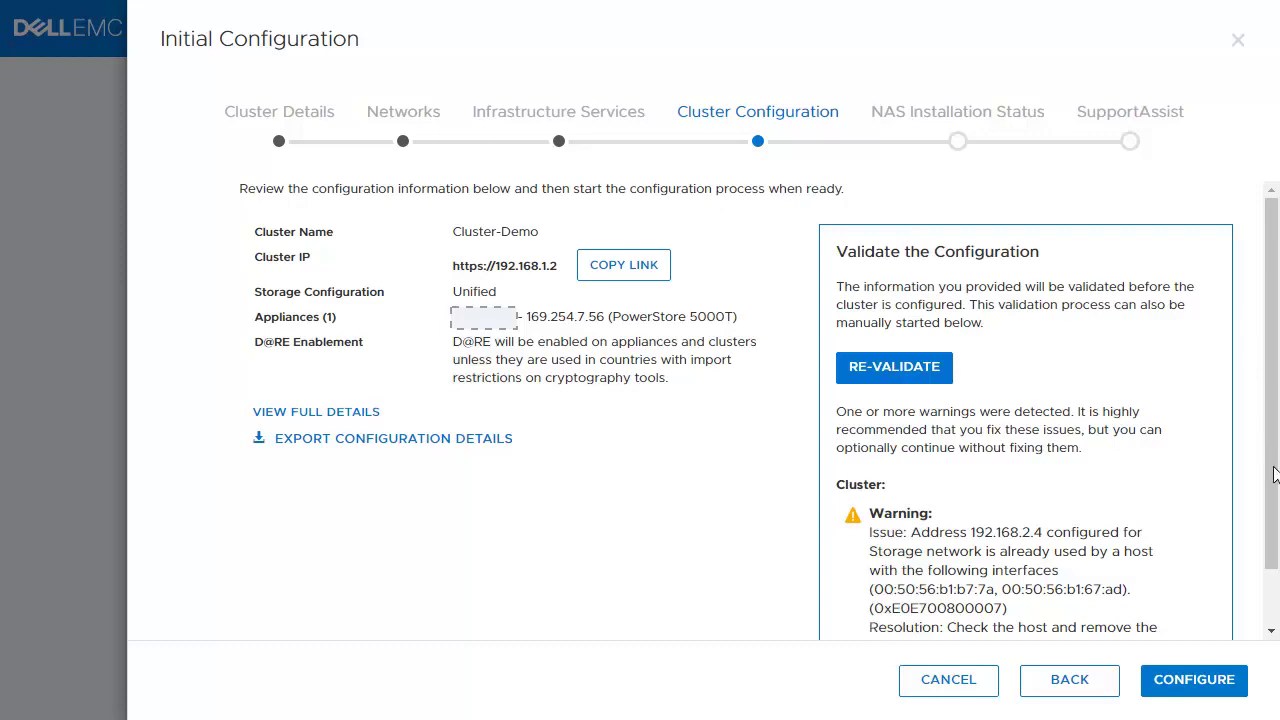
{"action": "scroll", "coordinate": [1223, 529], "scroll_direction": "down", "scroll_amount": 1}
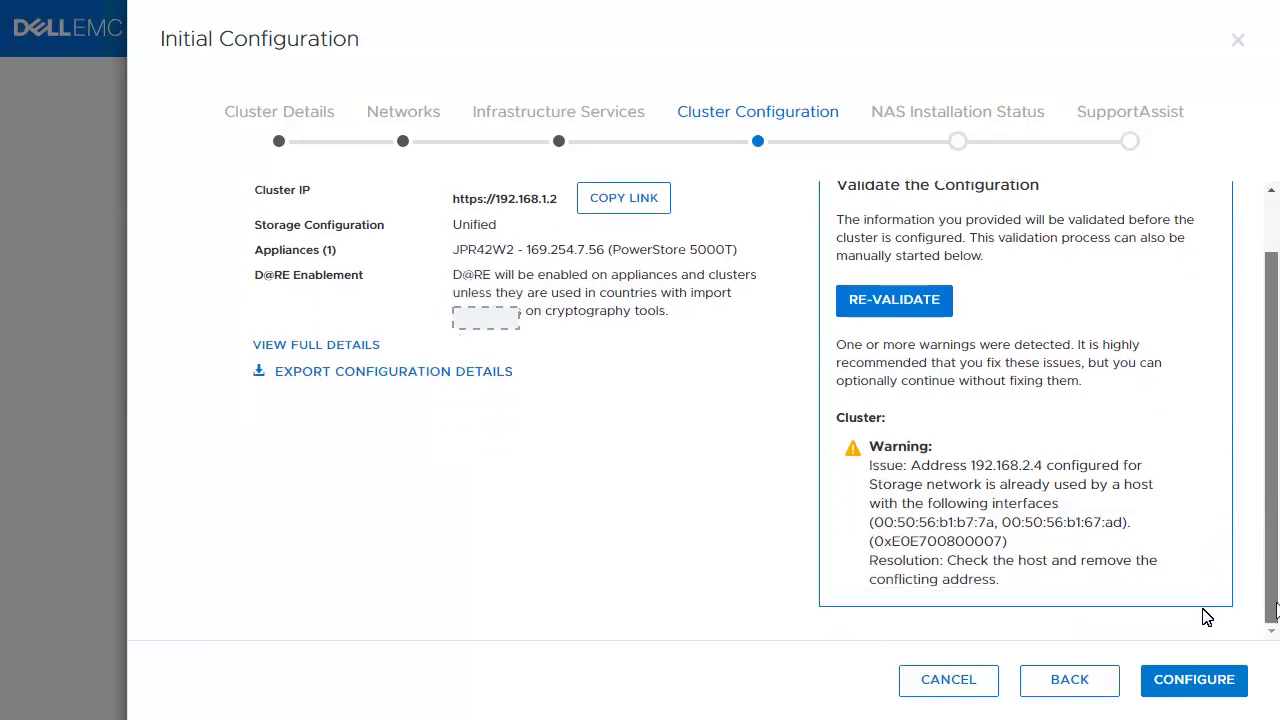
{"action": "scroll", "coordinate": [1265, 470], "scroll_direction": "up", "scroll_amount": 1}
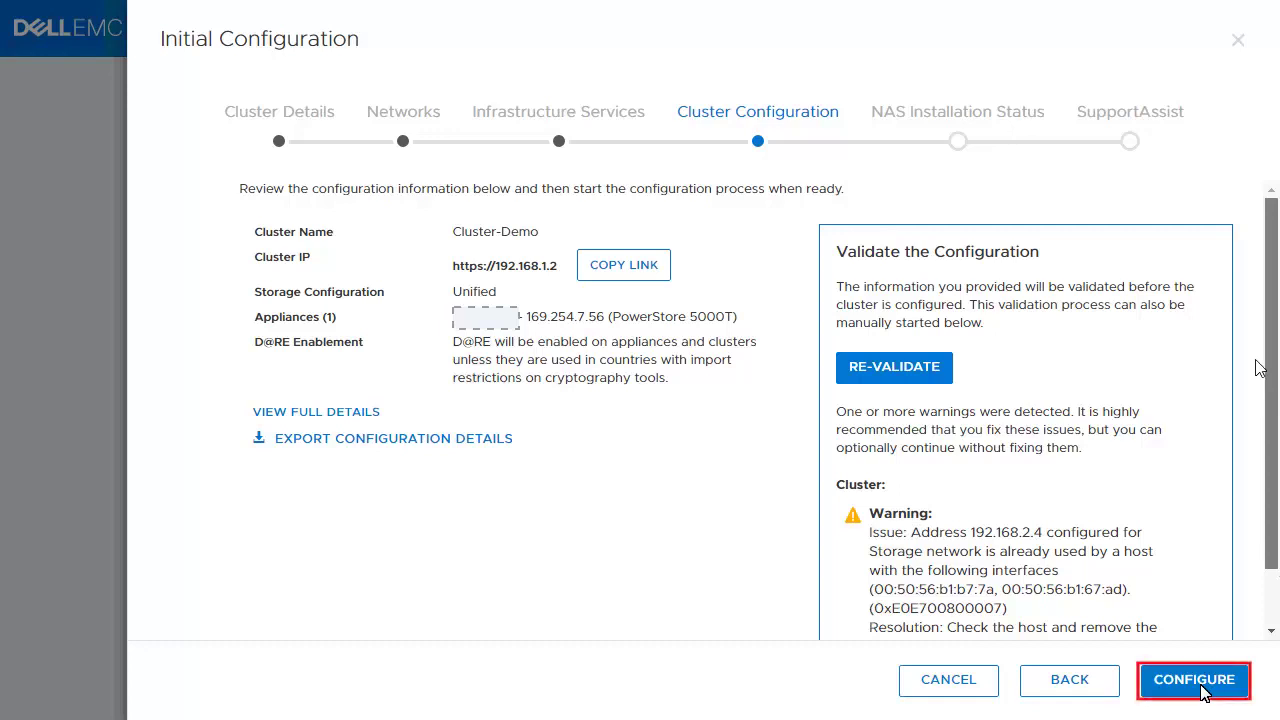
{"action": "left_click", "coordinate": [1196, 681]}
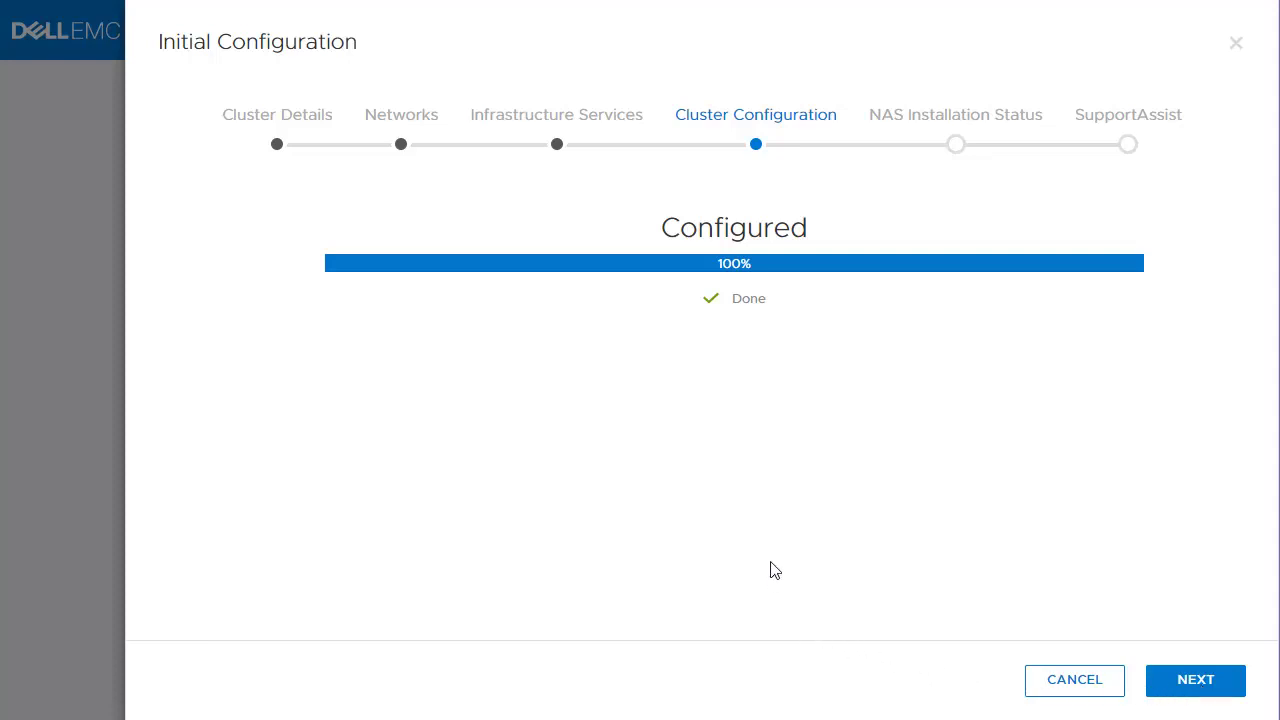
- After configuration reaches 100%, advance to the NAS installation status and let it finish
{"action": "left_click", "coordinate": [1195, 680]}
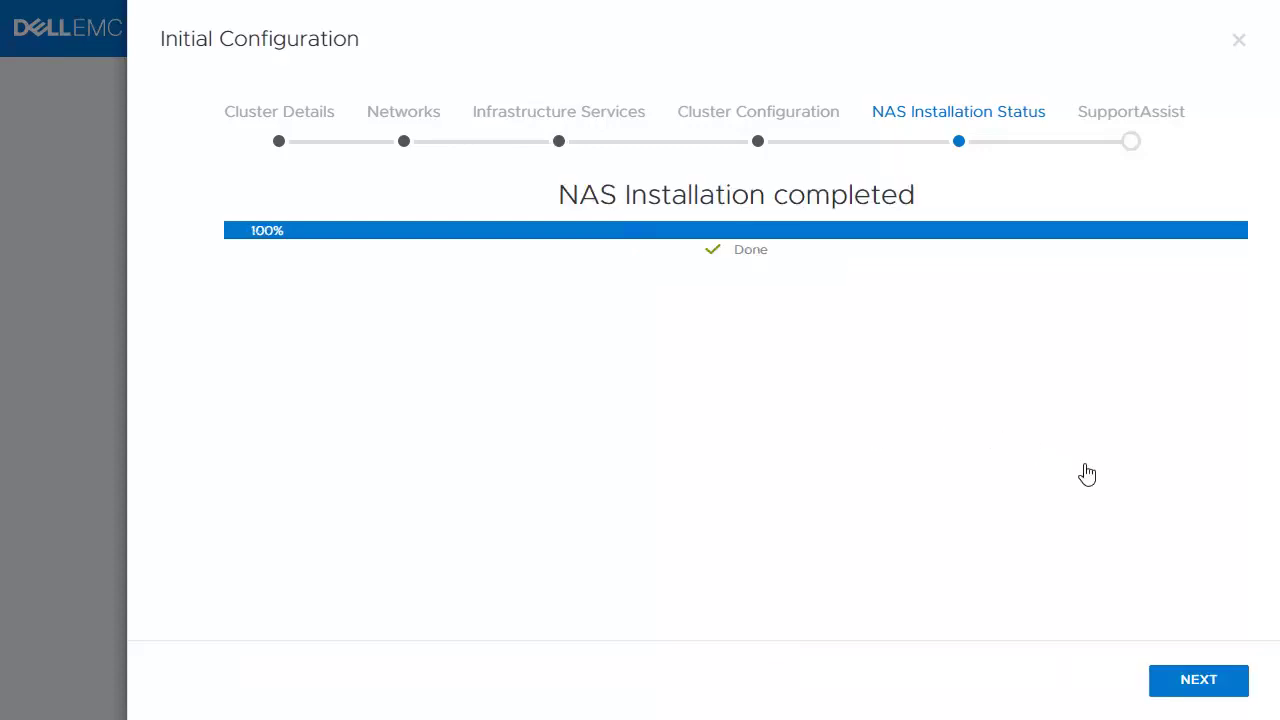
- Skip SupportAssist setup, confirming in the SupportAssist Recommended dialog, to finish the wizard
{"action": "left_click", "coordinate": [1205, 690]}
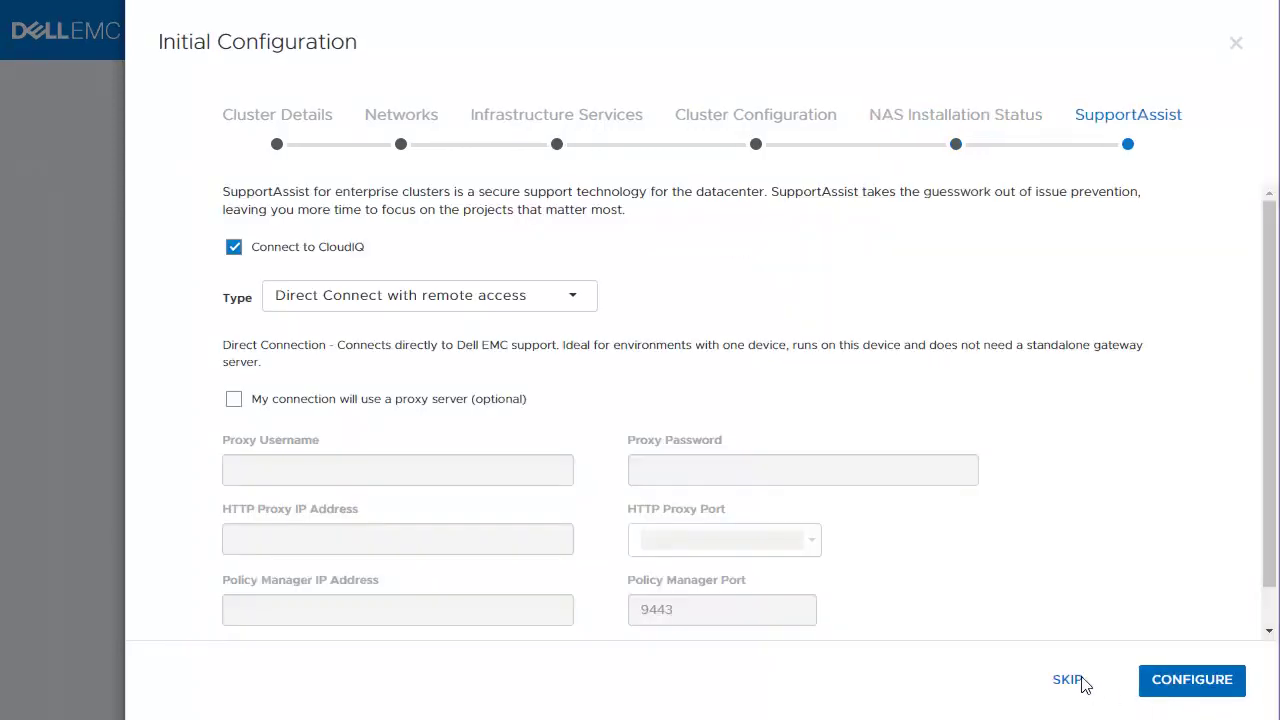
{"action": "left_click", "coordinate": [1075, 681]}
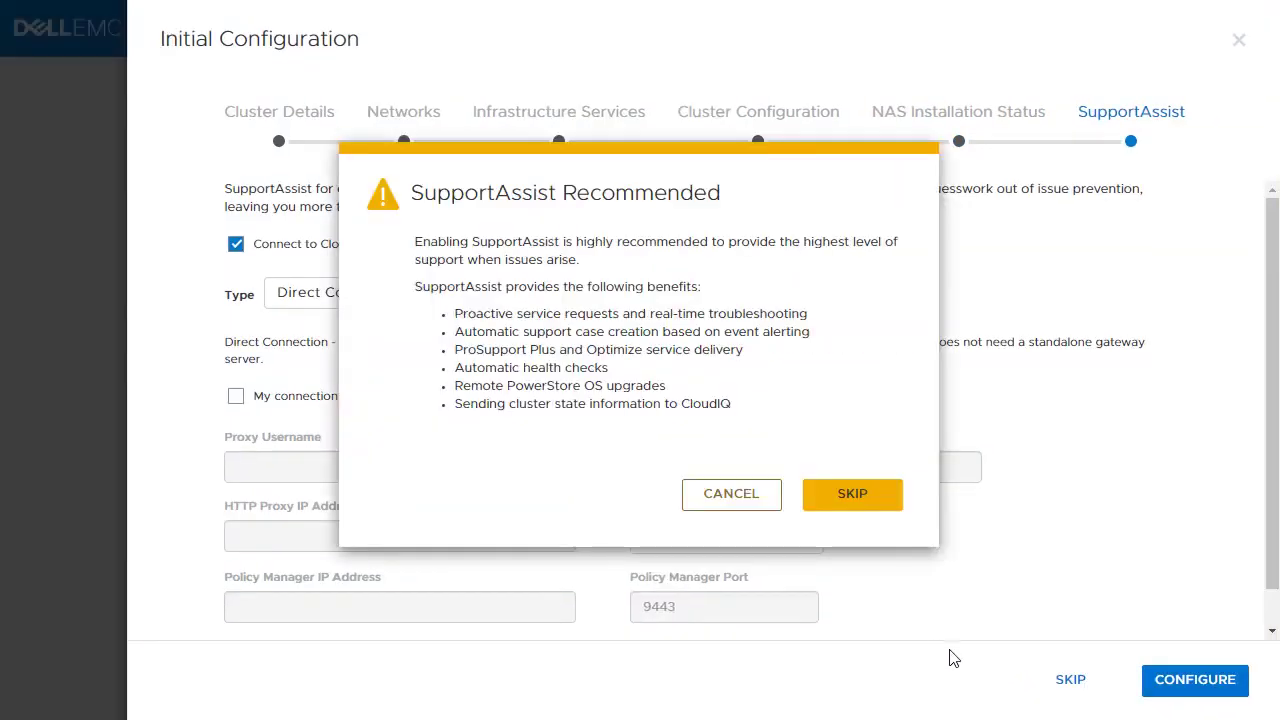
{"action": "left_click", "coordinate": [873, 505]}
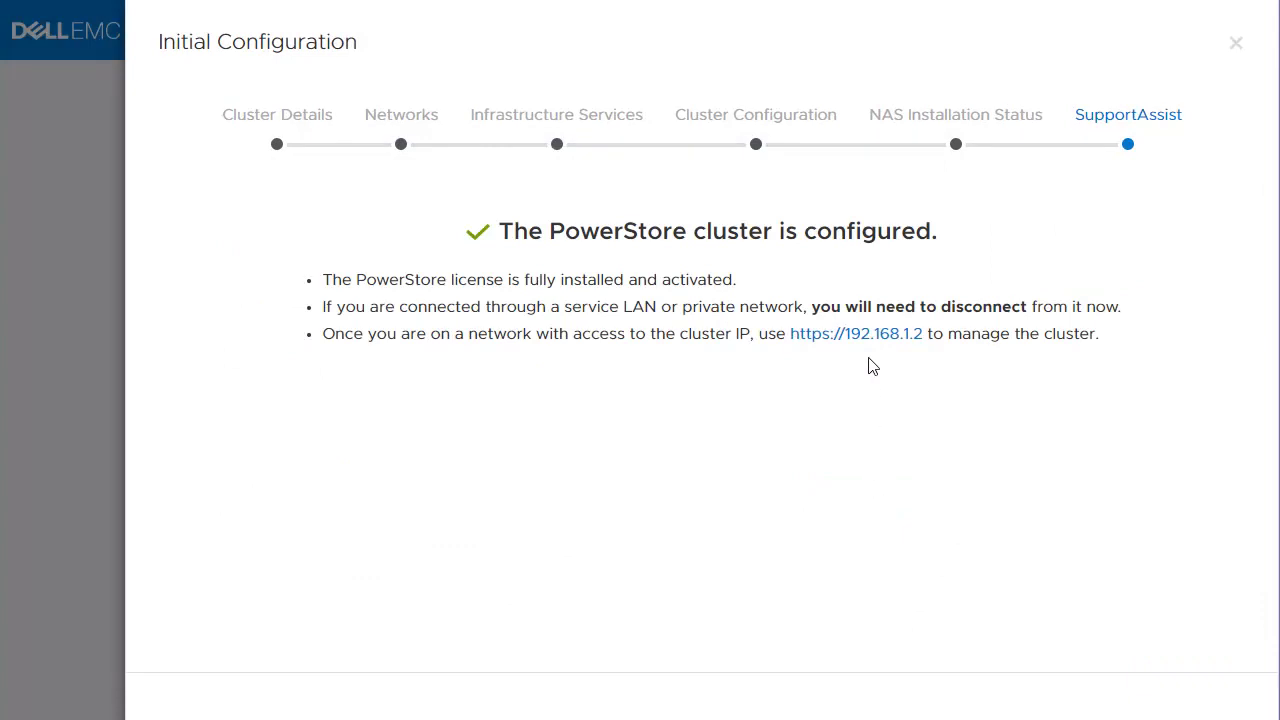